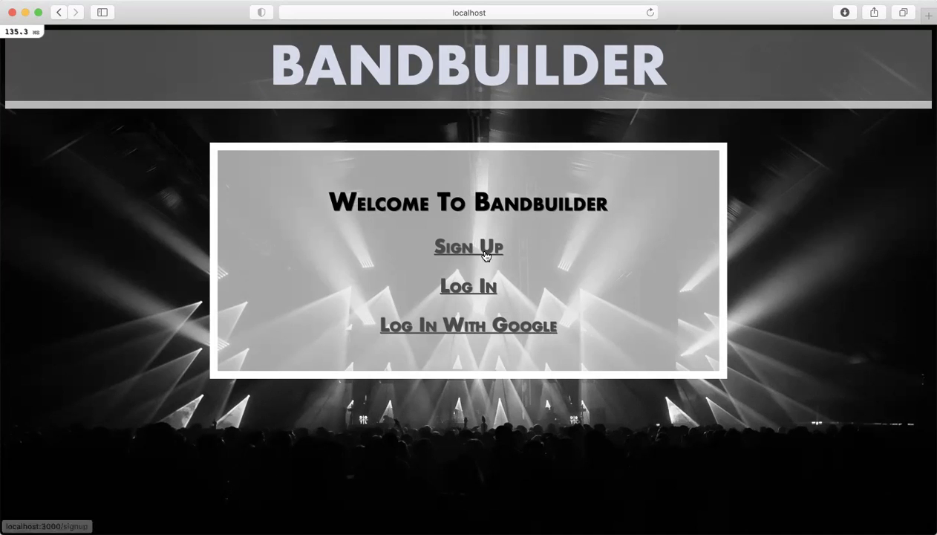
# Step: Open the Sign Up form from the Bandbuilder welcome page
pyautogui.click(481, 254)
# Step: Enter the new user's full name, e-mail address and account password
pyautogui.click(473, 245)
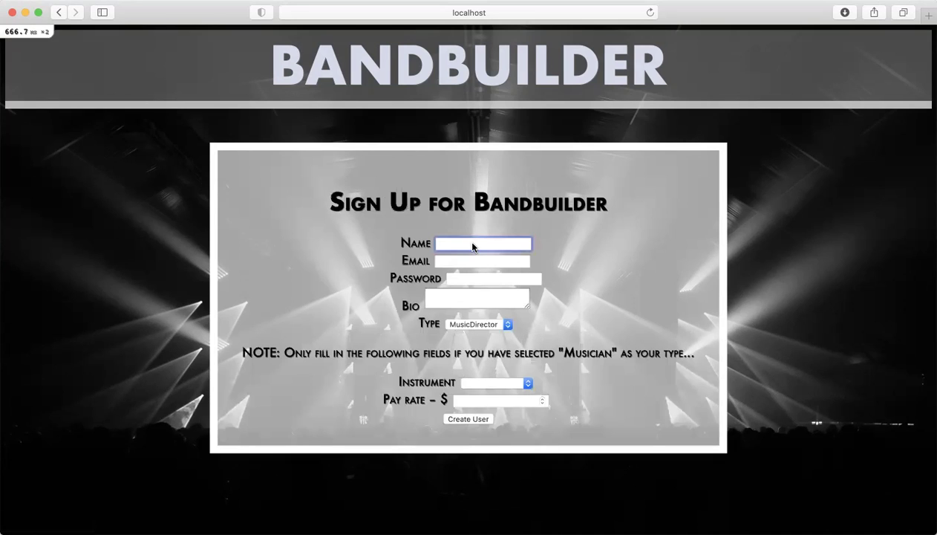
pyautogui.write('John Smith')
pyautogui.press('Tab')
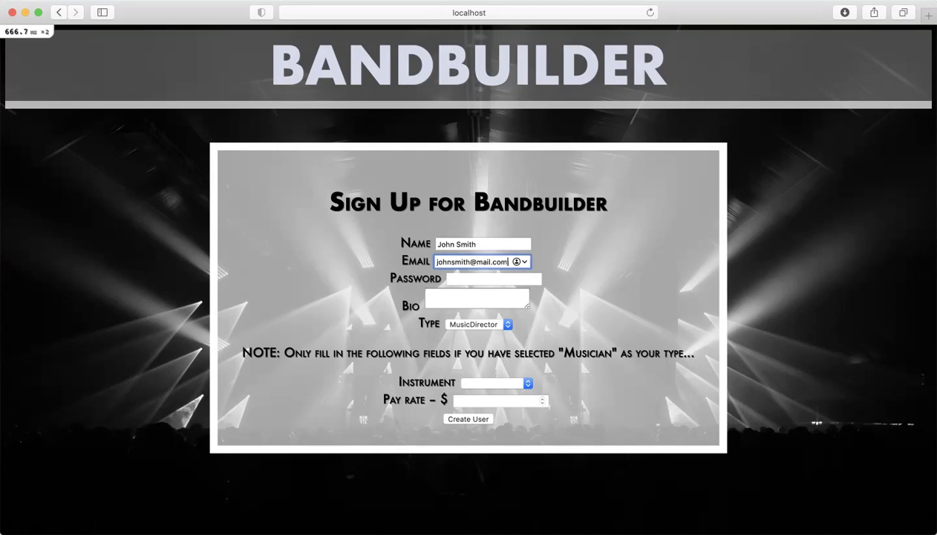
pyautogui.click(477, 280)
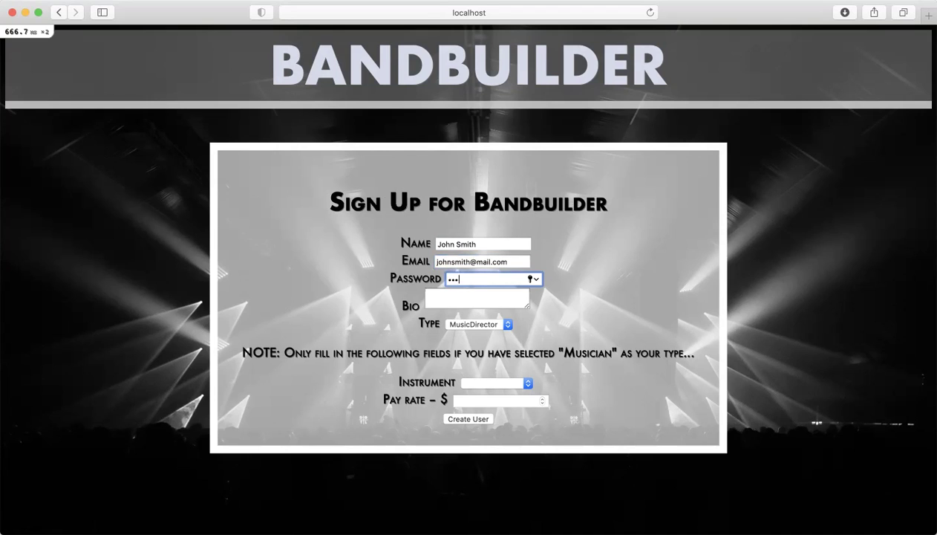
pyautogui.press('super+a')
# Step: Add the bio 'My bio.', keep MusicDirector as the type, and create the account
pyautogui.click(467, 291)
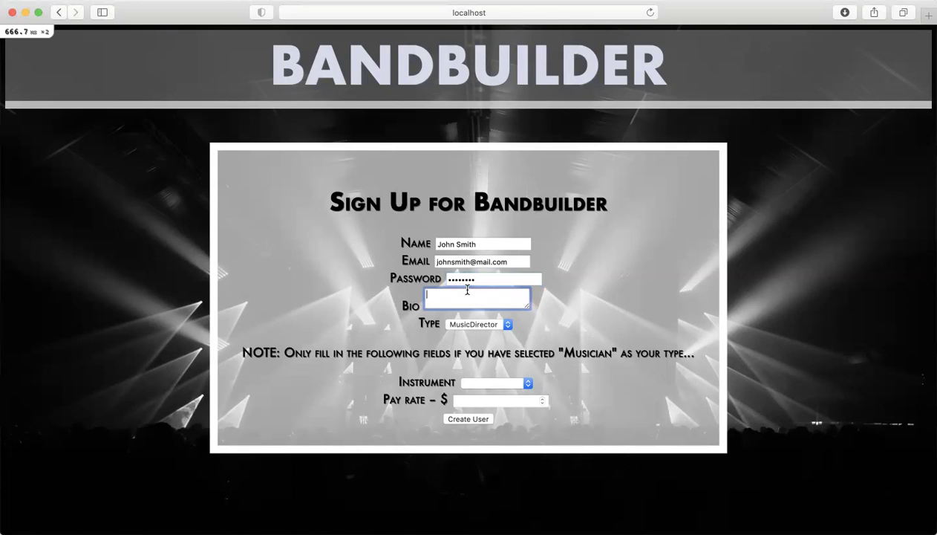
pyautogui.write('My bio.')
pyautogui.click(477, 322)
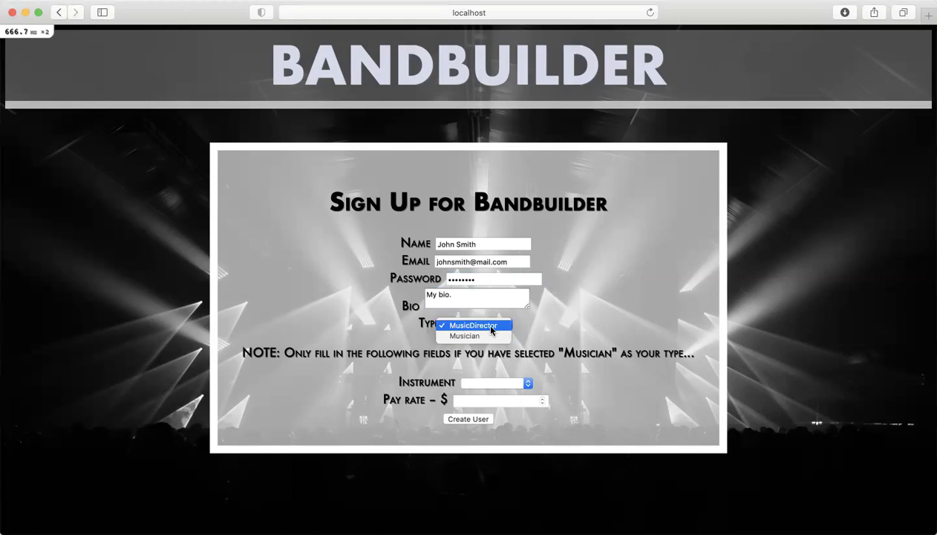
pyautogui.click(634, 290)
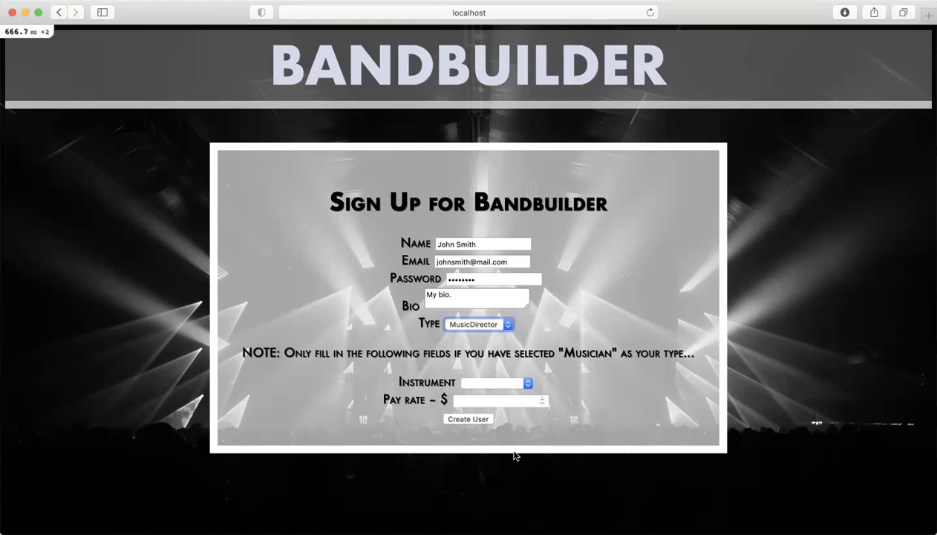
pyautogui.click(476, 421)
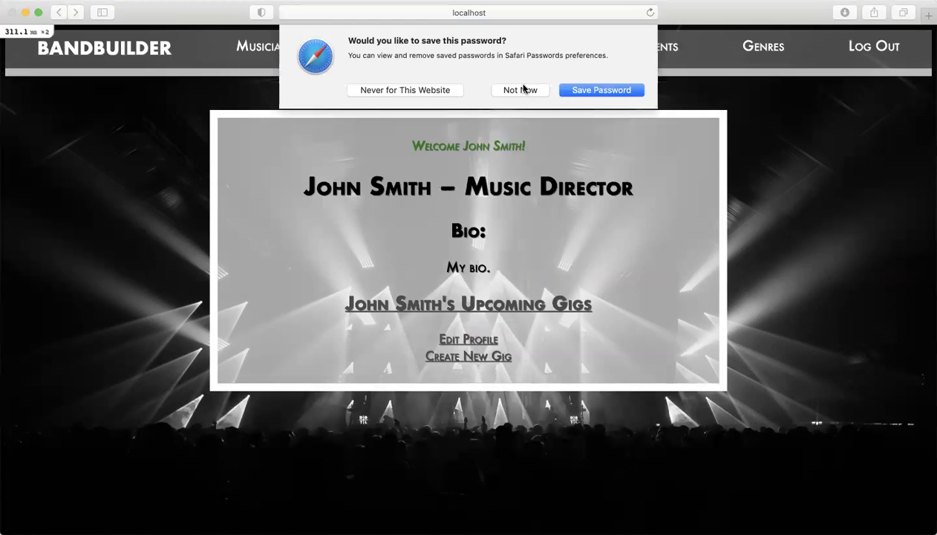
# Step: Decline saving the password, then start a new gig from Upcoming Gigs
pyautogui.click(520, 90)
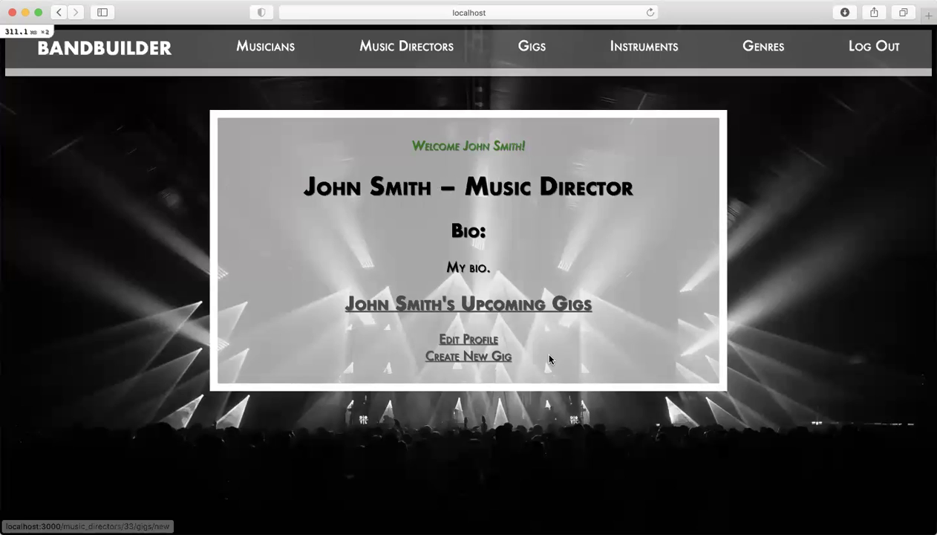
pyautogui.click(523, 310)
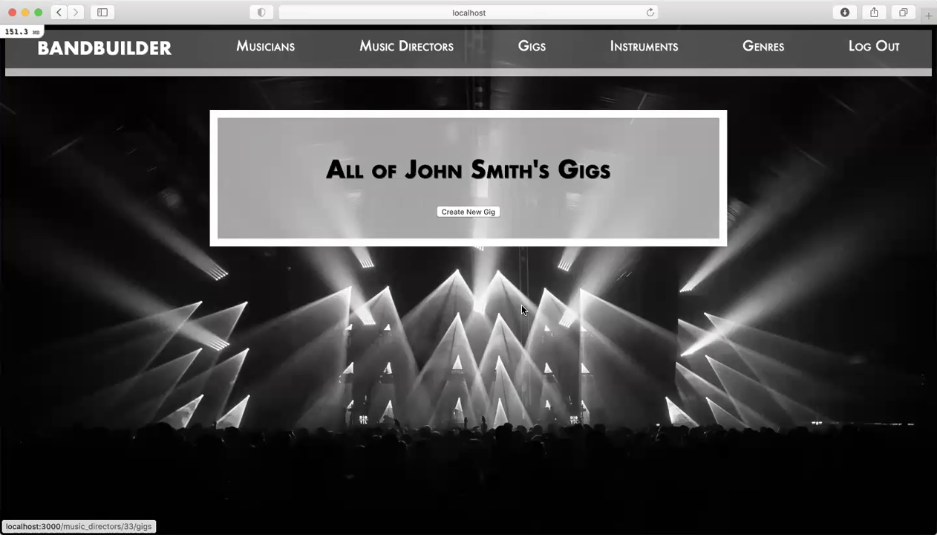
pyautogui.click(473, 212)
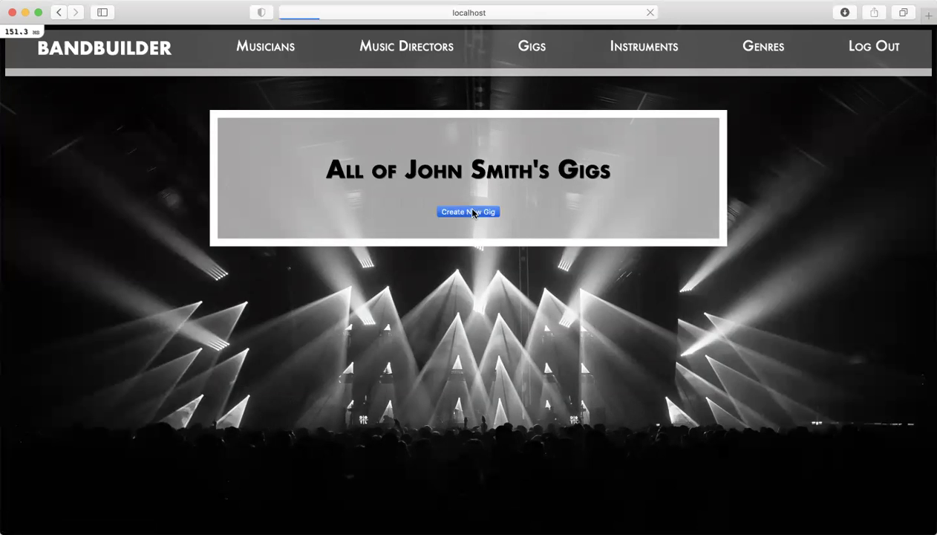
# Step: Give the gig title 'New Gig', description 'This is a new gig.' and location 'My Backyard'
pyautogui.click(484, 146)
pyautogui.write('New Gig')
pyautogui.press('Tab')
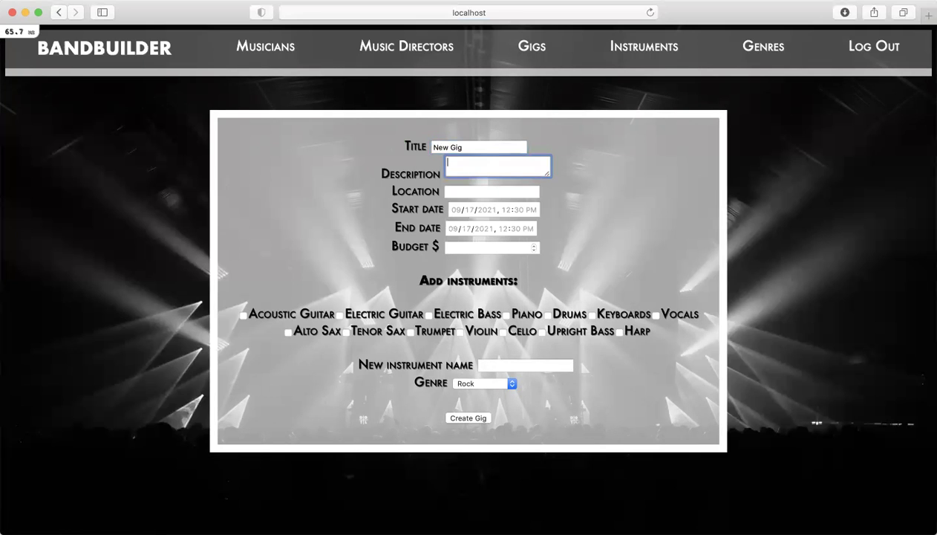
pyautogui.write('This is a new gig.')
pyautogui.click(483, 191)
pyautogui.write('My Backyard')
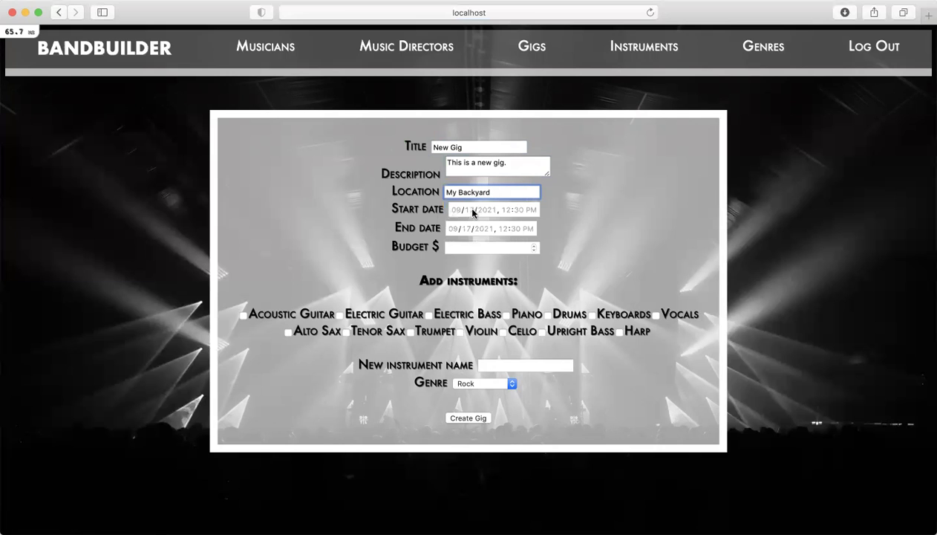
# Step: Set start and end dates to 29 September, with the end time at 03:17 PM
pyautogui.click(472, 211)
pyautogui.click(493, 295)
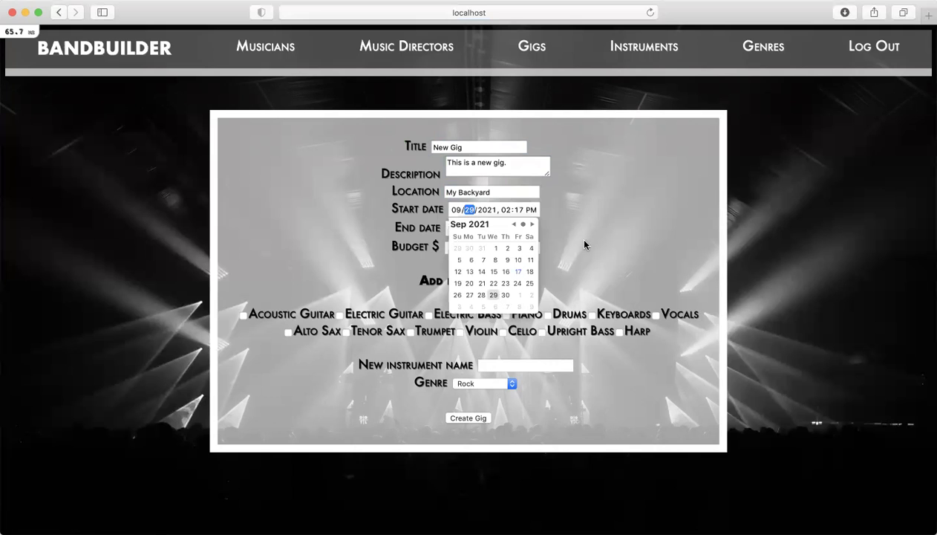
pyautogui.click(507, 211)
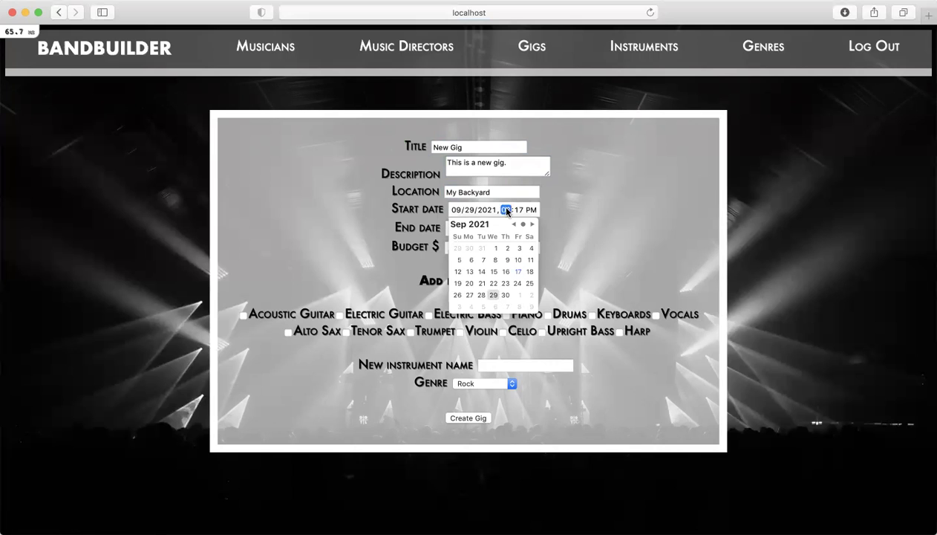
pyautogui.click(651, 232)
pyautogui.click(464, 229)
pyautogui.click(491, 315)
pyautogui.click(503, 230)
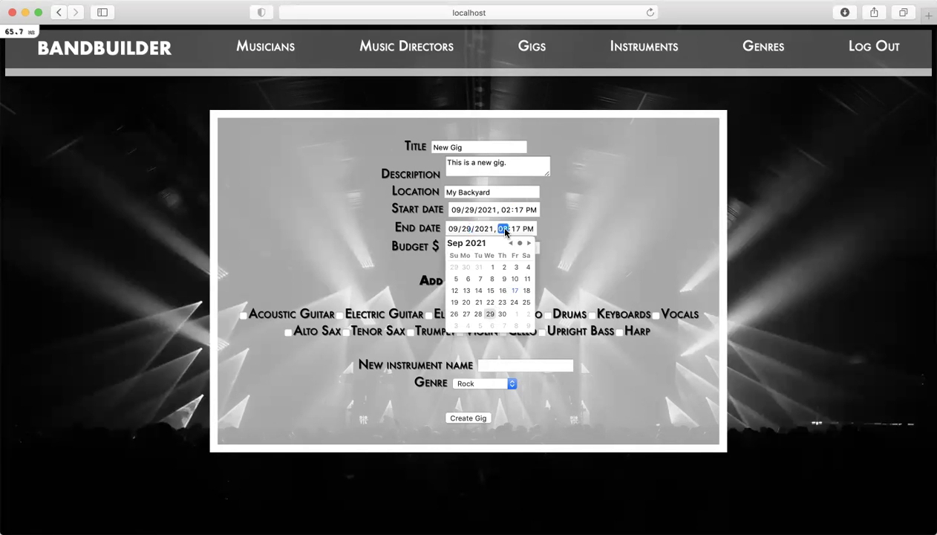
pyautogui.press('Up')
# Step: Enter a 5000 budget and tick Electric Guitar as a requested instrument
pyautogui.click(572, 232)
pyautogui.click(513, 248)
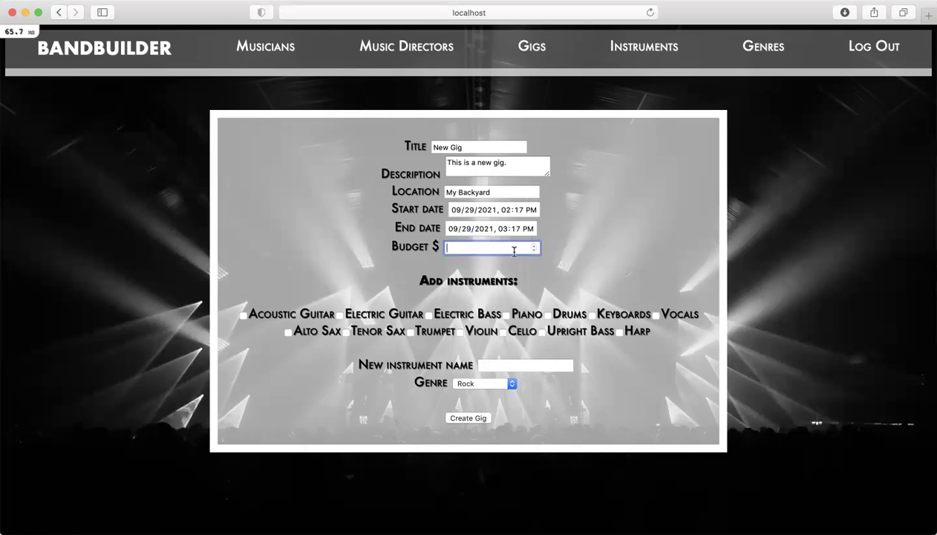
pyautogui.write('5000')
pyautogui.click(588, 277)
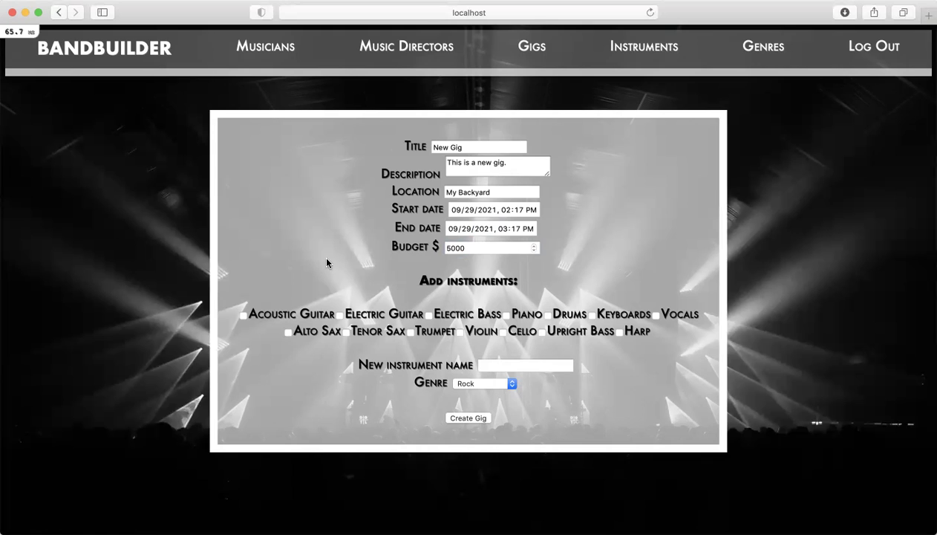
pyautogui.click(339, 315)
# Step: Tick Electric Bass, Piano, Drums and Vocals, and name a new instrument 'Harpsichord'
pyautogui.click(428, 315)
pyautogui.click(506, 315)
pyautogui.click(549, 317)
pyautogui.click(657, 315)
pyautogui.click(524, 366)
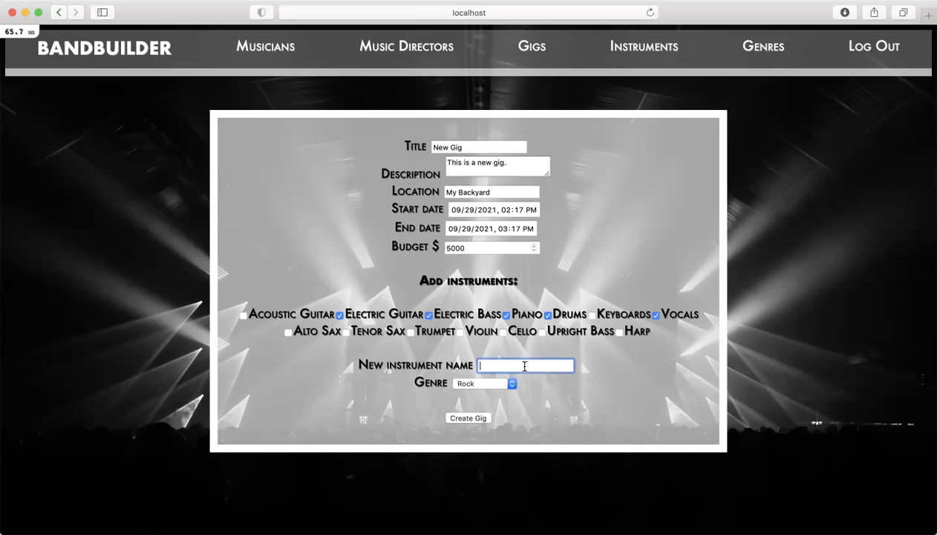
pyautogui.write('Harpsichord')
# Step: Create the gig, check its $5000.0 budget and open slots, then log out
pyautogui.click(478, 418)
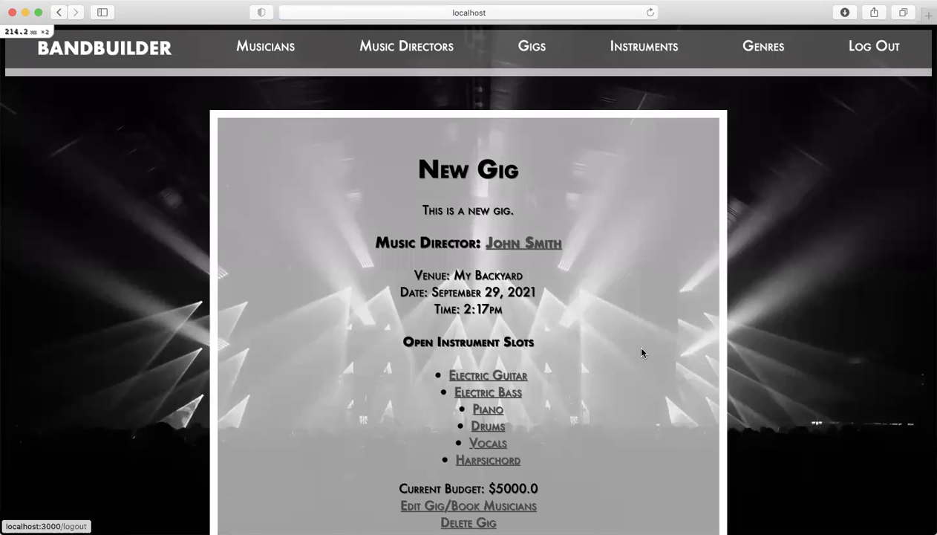
pyautogui.scroll(-2, 642, 352)
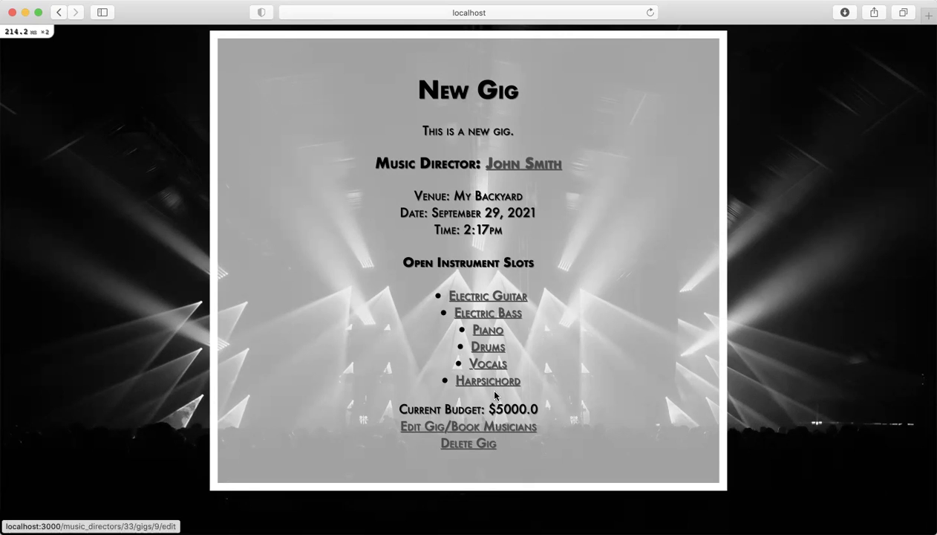
pyautogui.moveTo(487, 408); pyautogui.dragTo(550, 406)
pyautogui.click(550, 406)
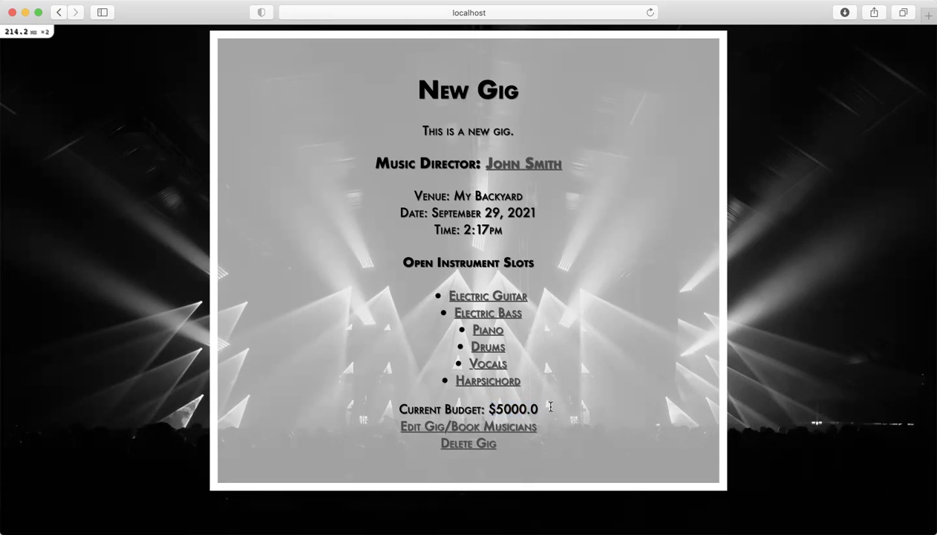
pyautogui.scroll(2, 592, 299)
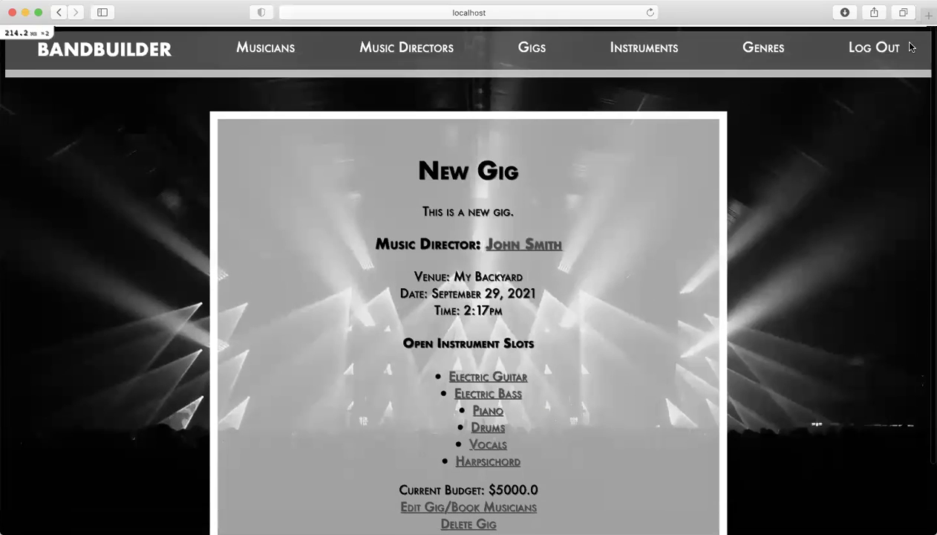
pyautogui.click(888, 50)
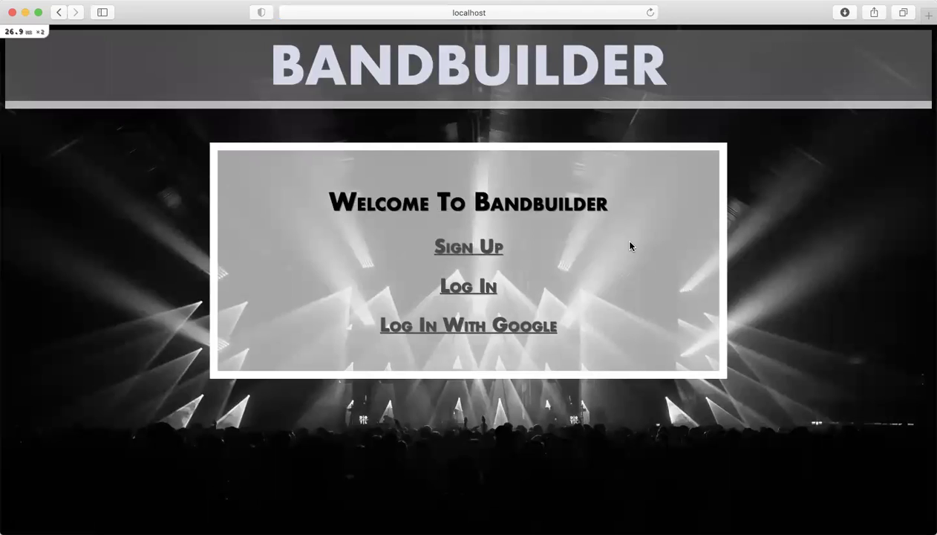
# Step: Log in with Google, choosing the account on the account picker
pyautogui.click(531, 329)
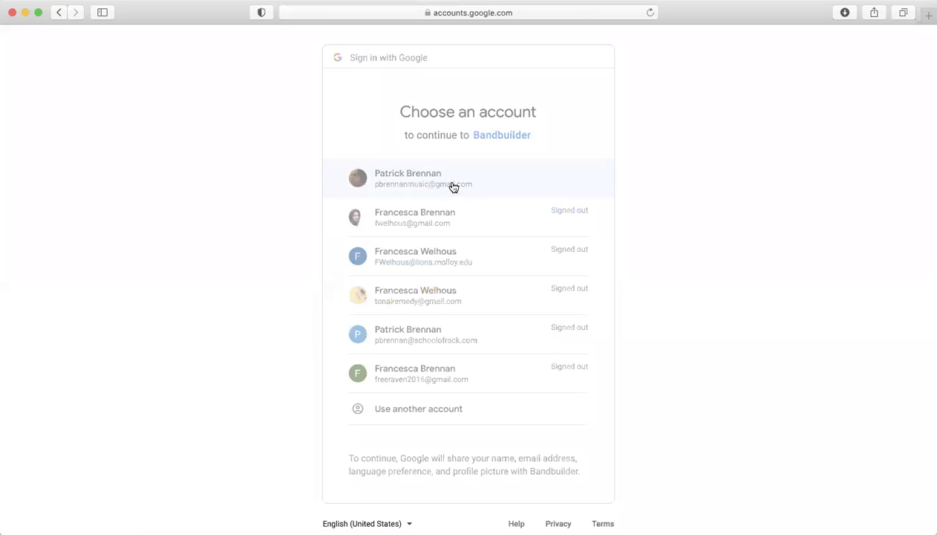
pyautogui.click(453, 186)
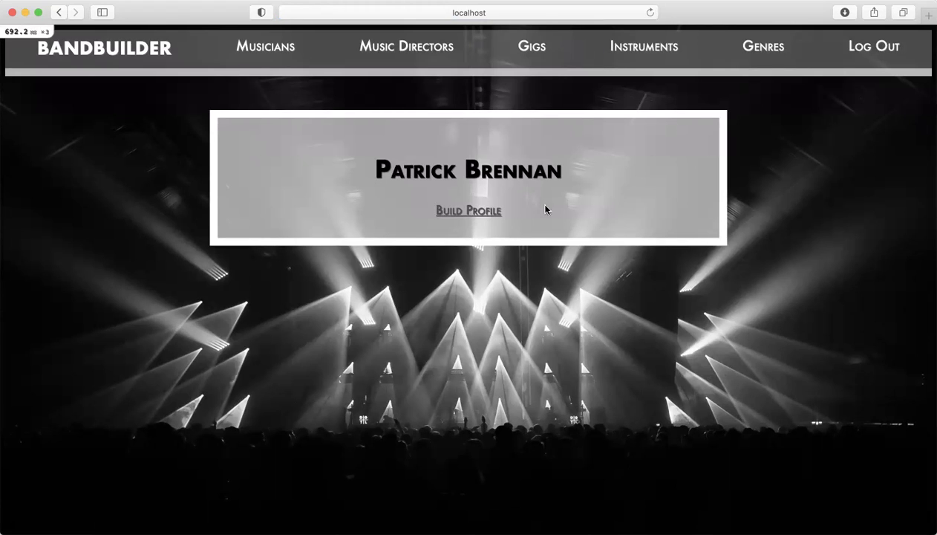
# Step: Open Build Profile and write the bio 'This is my bio.'
pyautogui.click(482, 211)
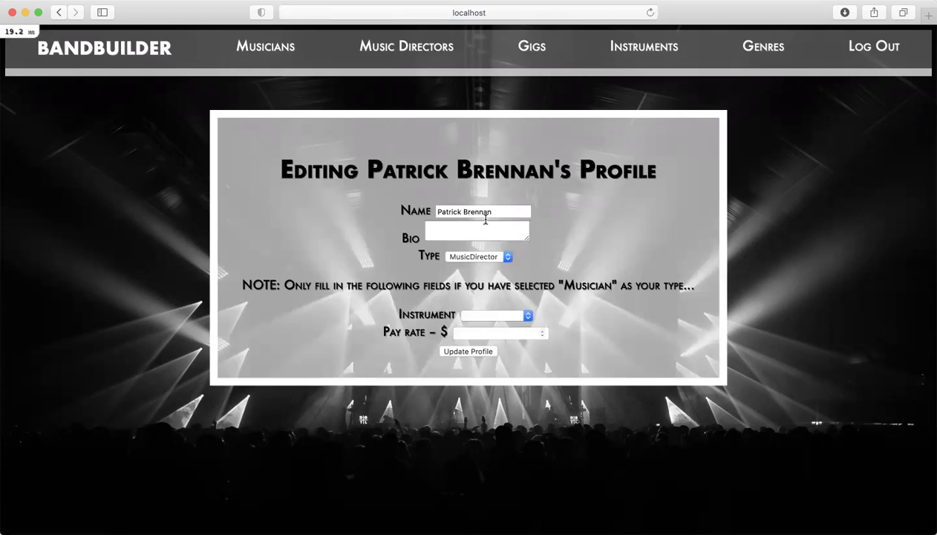
pyautogui.click(493, 227)
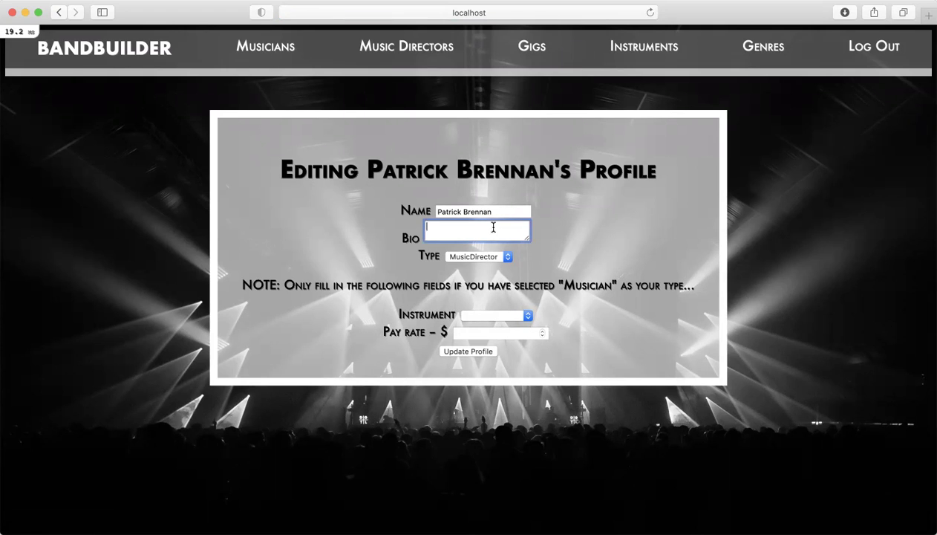
pyautogui.click(503, 215)
pyautogui.click(500, 226)
pyautogui.write('This is my bio.')
# Step: Set type Musician, instrument Electric Guitar, pay rate 500, and save the profile
pyautogui.click(491, 257)
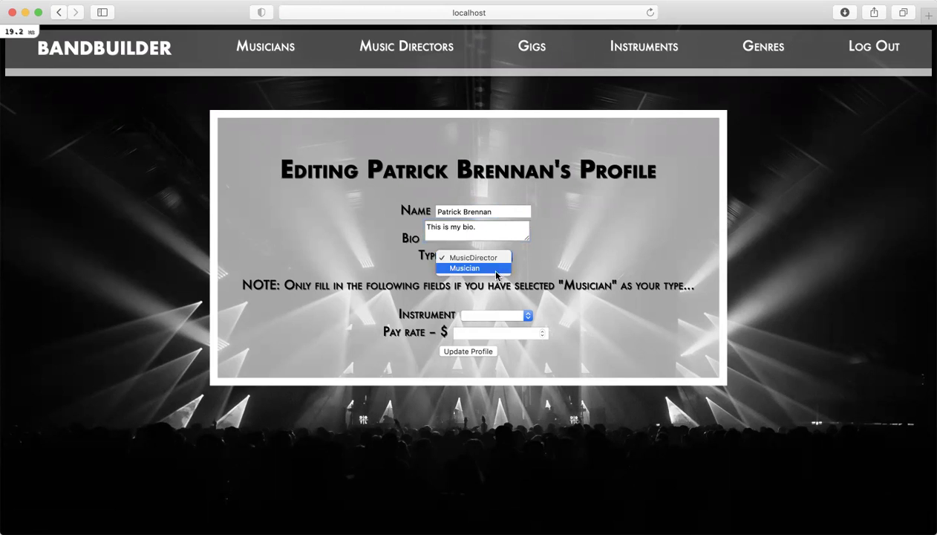
pyautogui.click(496, 270)
pyautogui.click(496, 315)
pyautogui.click(493, 337)
pyautogui.click(493, 332)
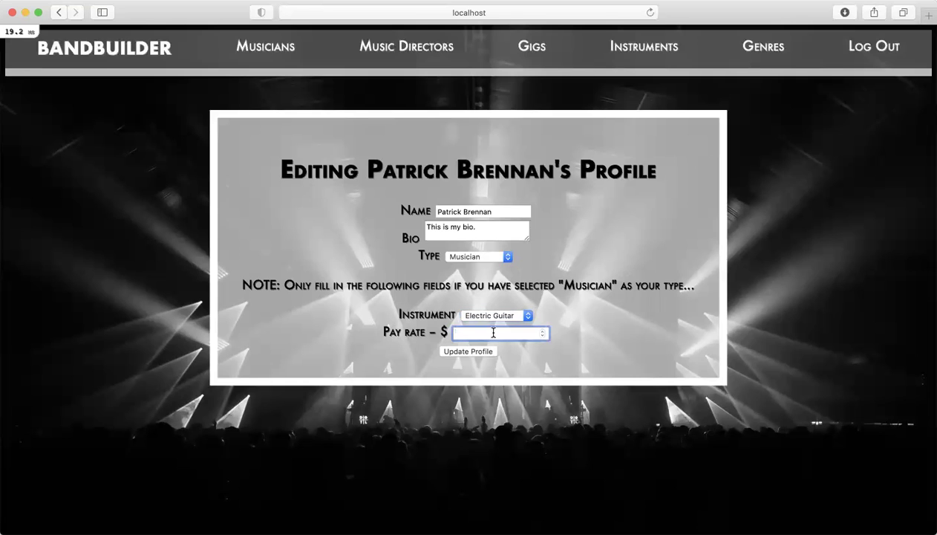
pyautogui.write('500')
pyautogui.click(486, 354)
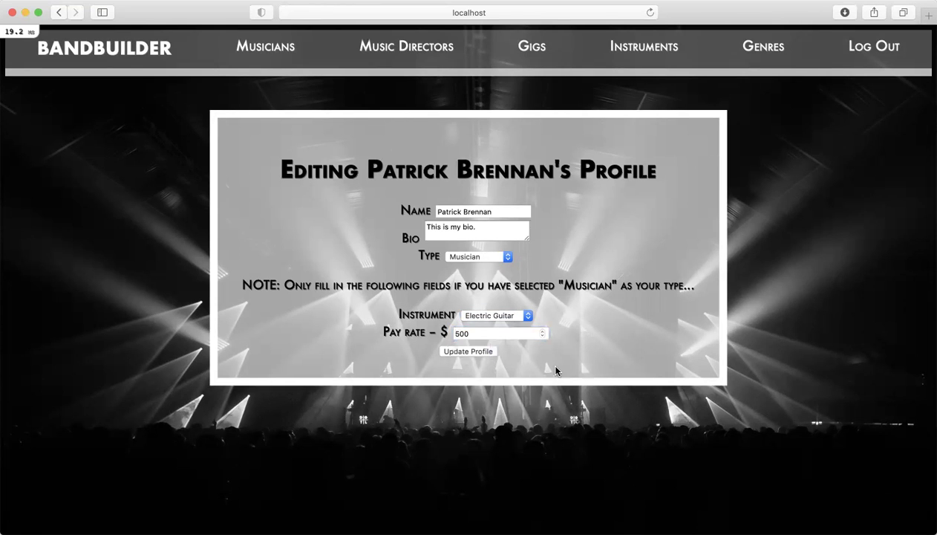
pyautogui.click(487, 352)
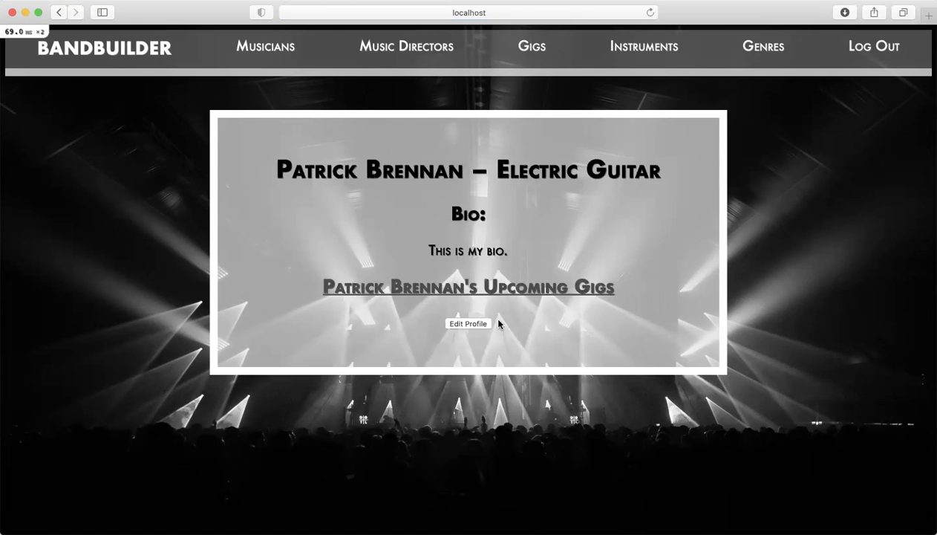
# Step: Find 'New Gig' among all upcoming gigs and request an audition for it
pyautogui.click(515, 290)
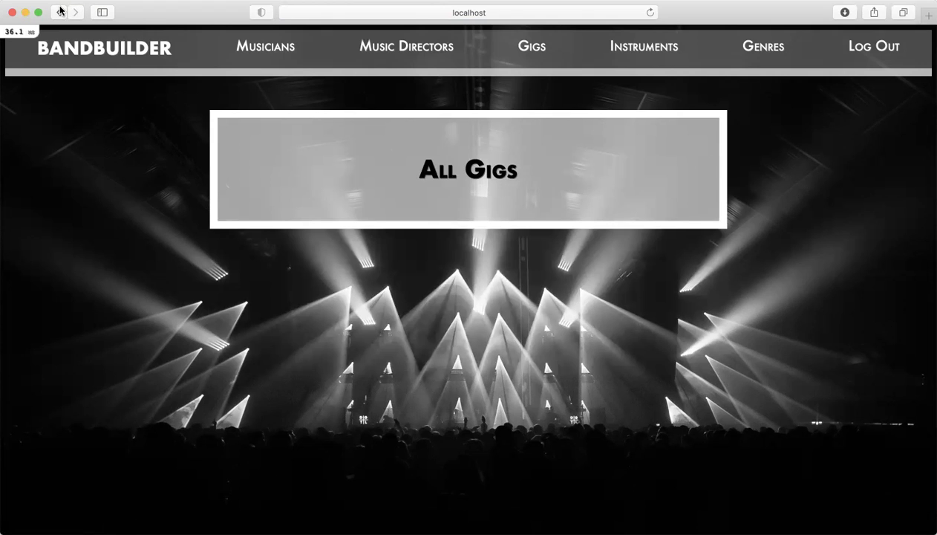
pyautogui.click(523, 45)
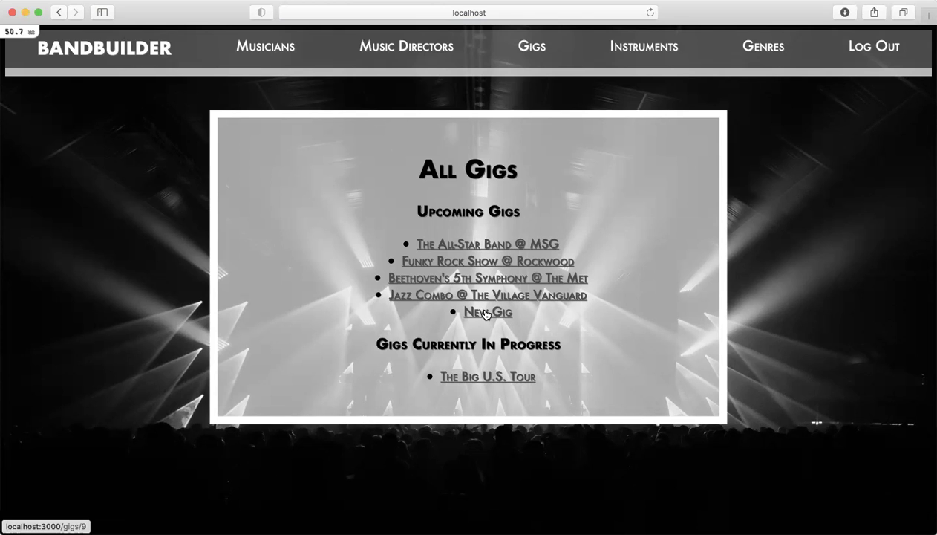
pyautogui.click(486, 313)
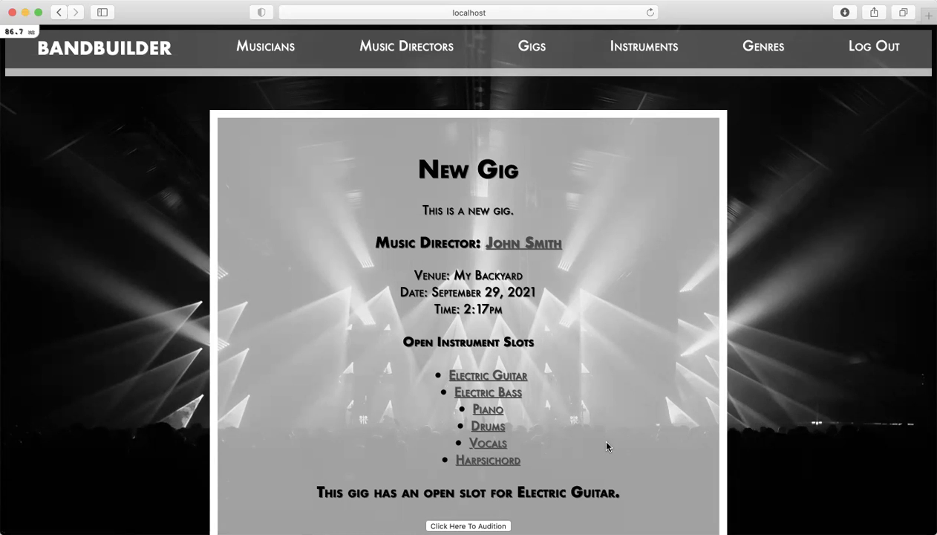
pyautogui.scroll(-2, 606, 446)
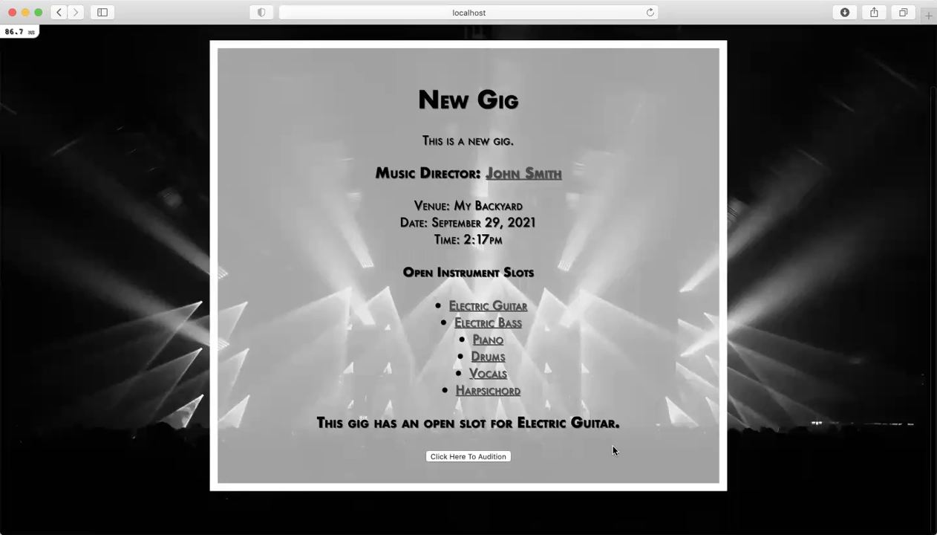
pyautogui.click(469, 456)
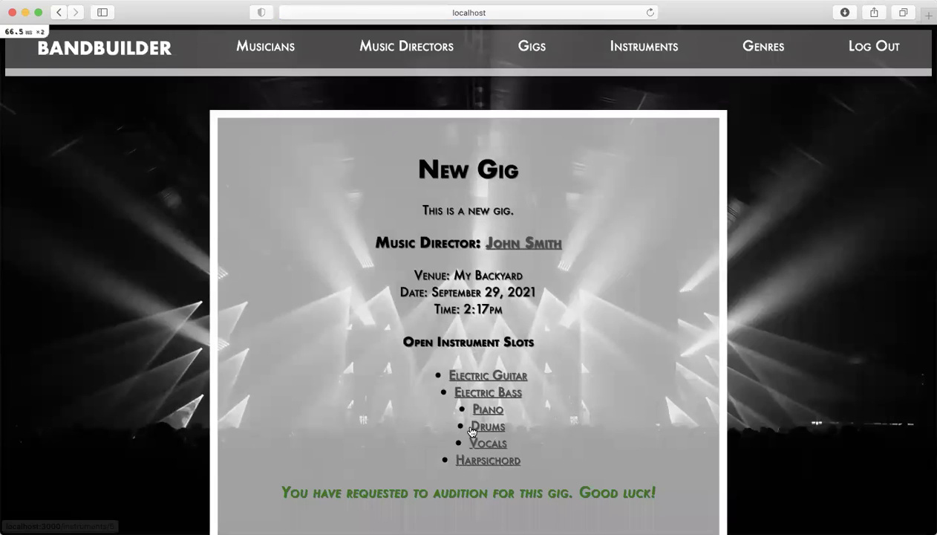
# Step: Review the audition confirmation and log out of the musician account
pyautogui.scroll(-2, 472, 432)
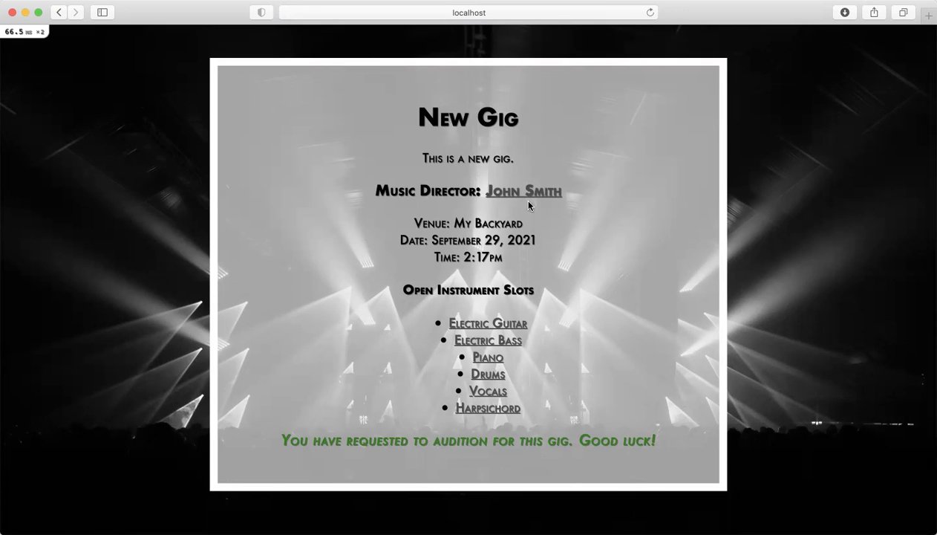
pyautogui.scroll(1, 585, 199)
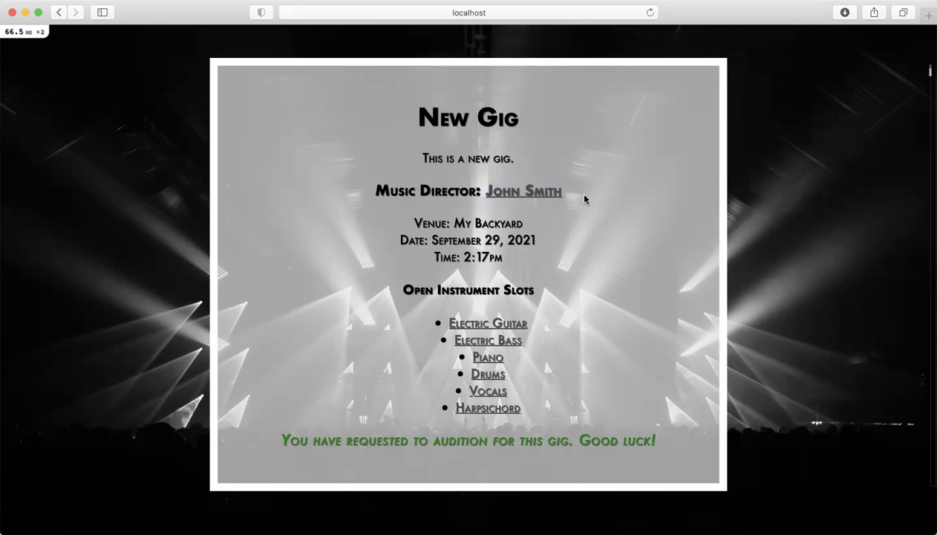
pyautogui.scroll(3, 584, 199)
pyautogui.click(873, 48)
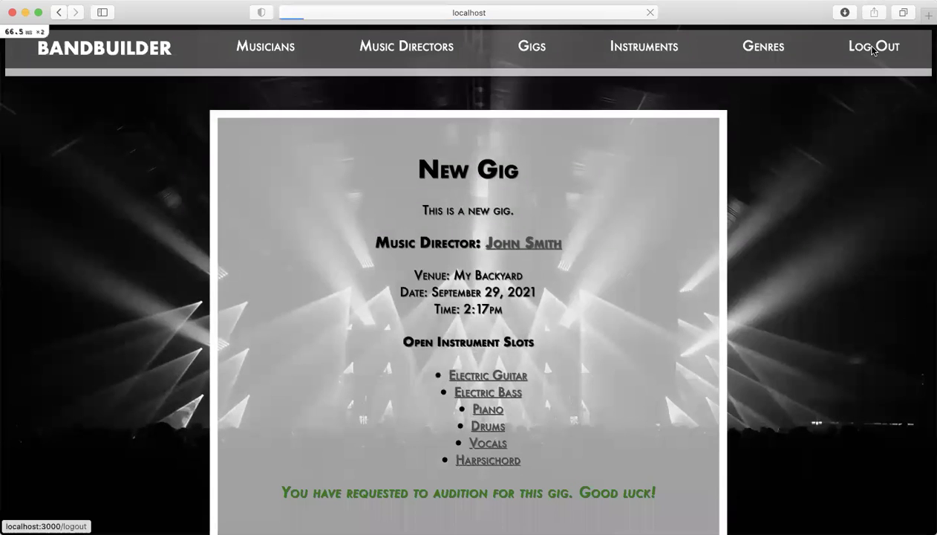
# Step: Attempt to log in with the director's e-mail and password, dismissing the save prompt
pyautogui.click(475, 287)
pyautogui.click(486, 244)
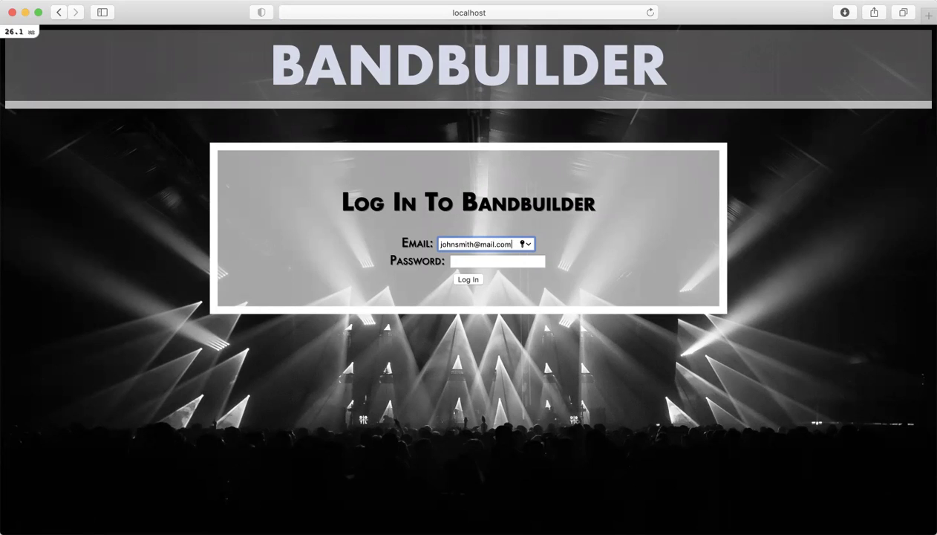
pyautogui.press('Tab')
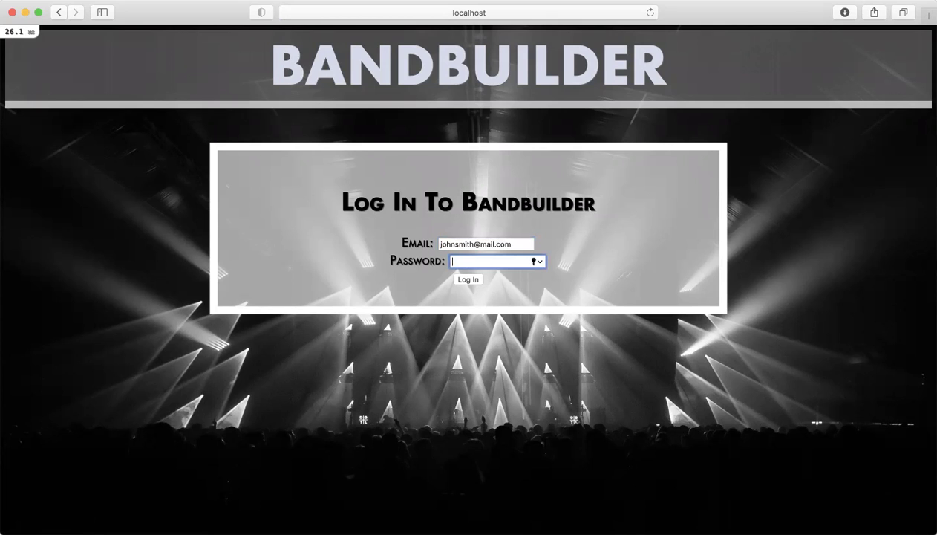
pyautogui.write('••••••••••••••')
pyautogui.click(468, 280)
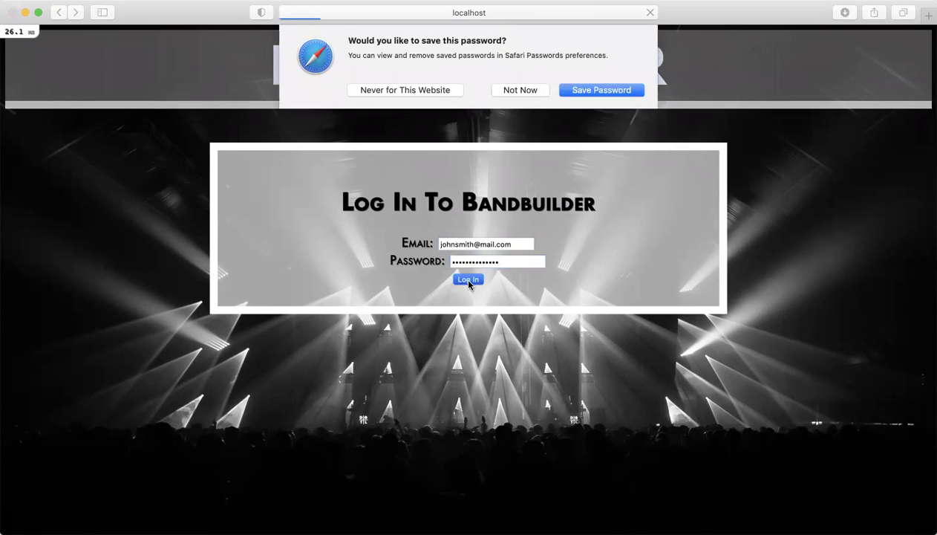
pyautogui.click(518, 90)
# Step: Re-enter the director's e-mail and password after the error, sign in, and decline saving
pyautogui.click(495, 258)
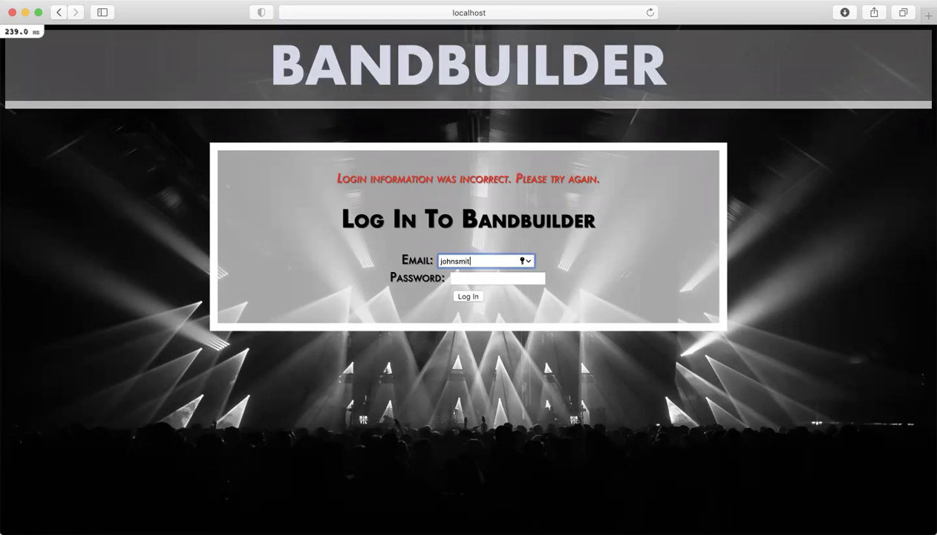
pyautogui.click(498, 277)
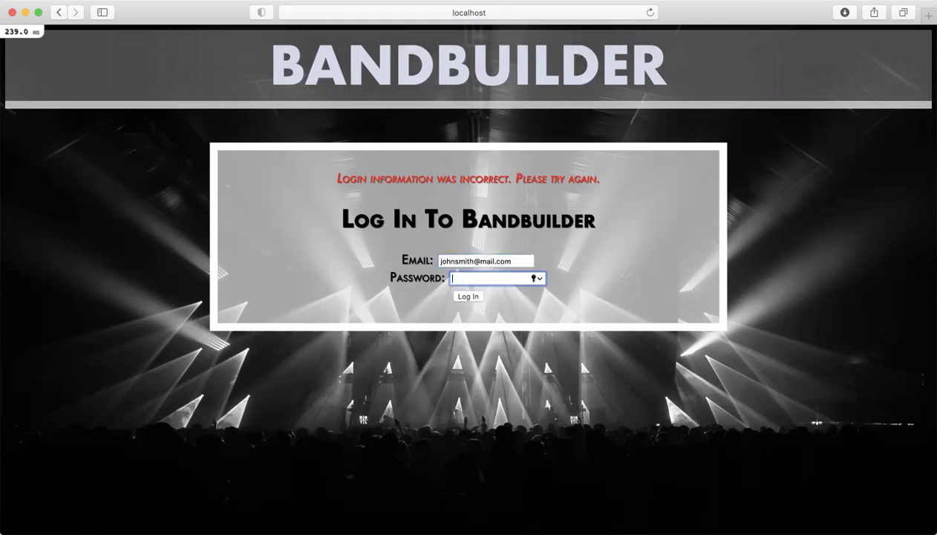
pyautogui.write('password')
pyautogui.click(469, 297)
pyautogui.click(528, 96)
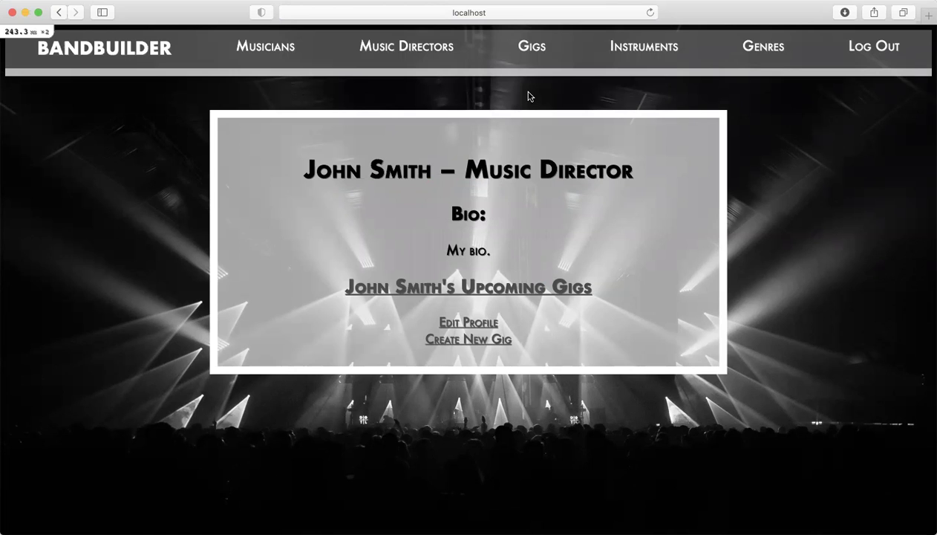
# Step: From Upcoming Gigs, view New Gig's Electric Guitar auditioner and try Decline Services
pyautogui.click(533, 285)
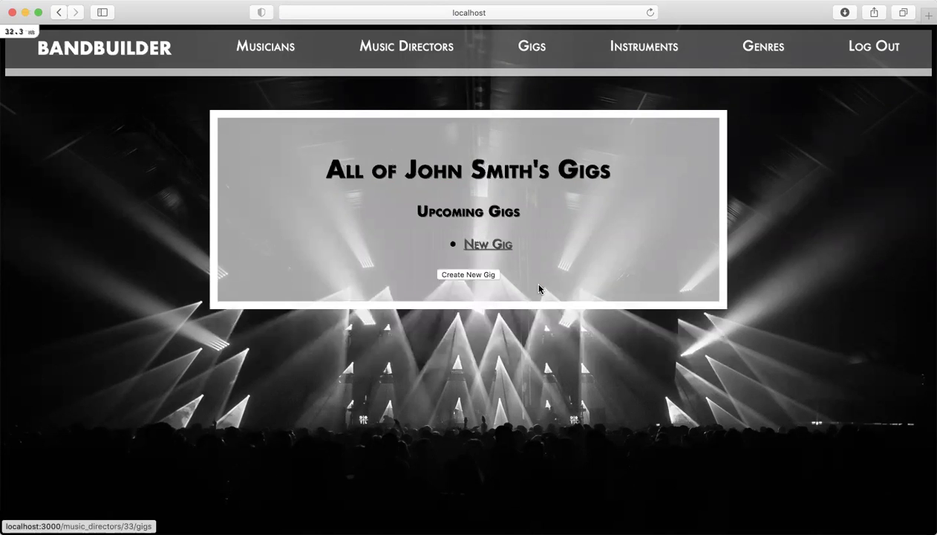
pyautogui.click(492, 245)
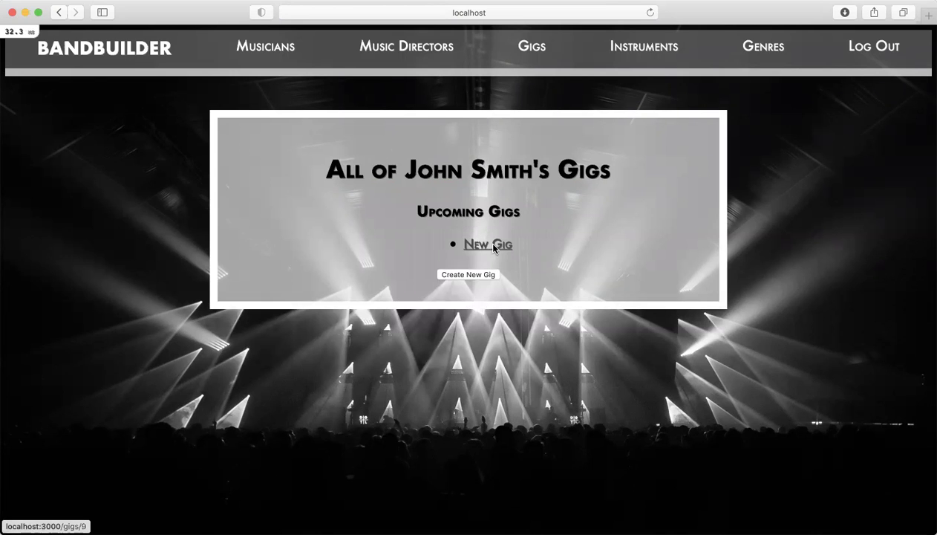
pyautogui.scroll(-5, 492, 248)
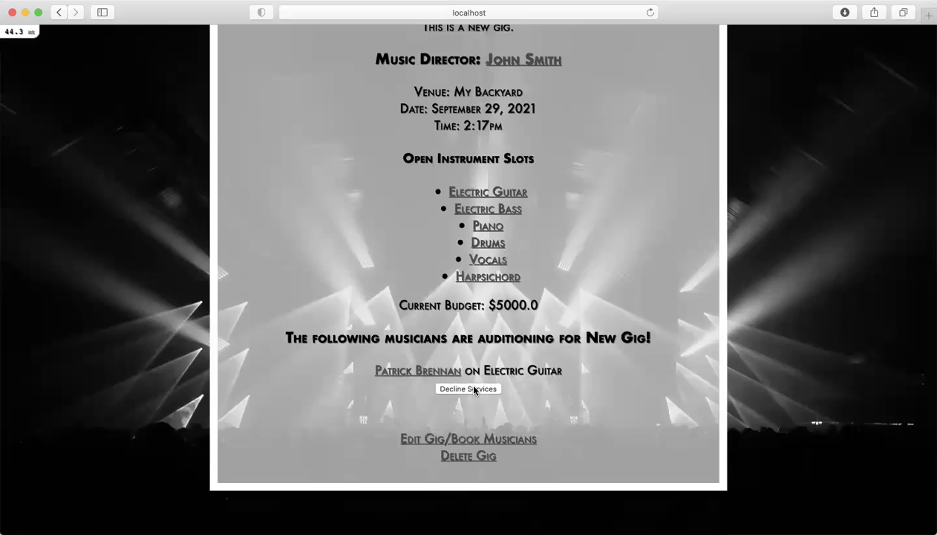
pyautogui.click(474, 389)
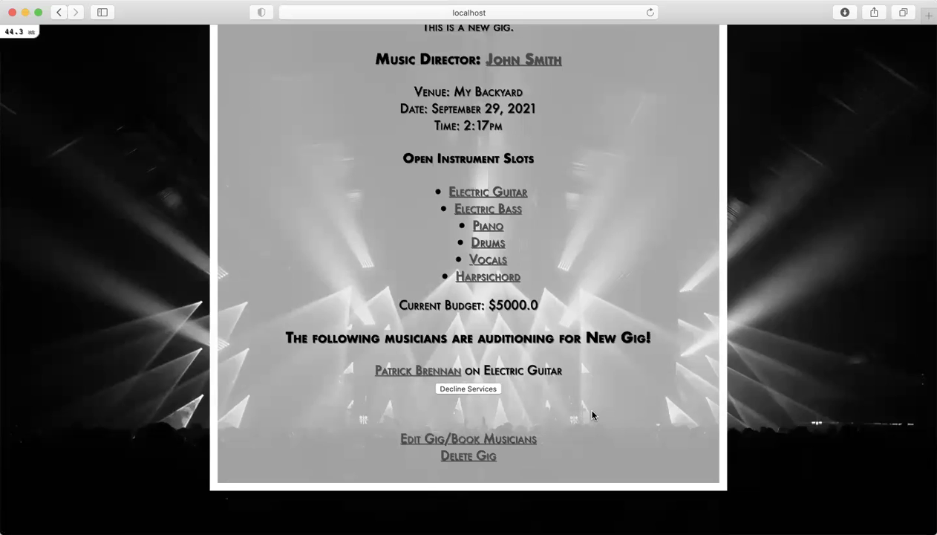
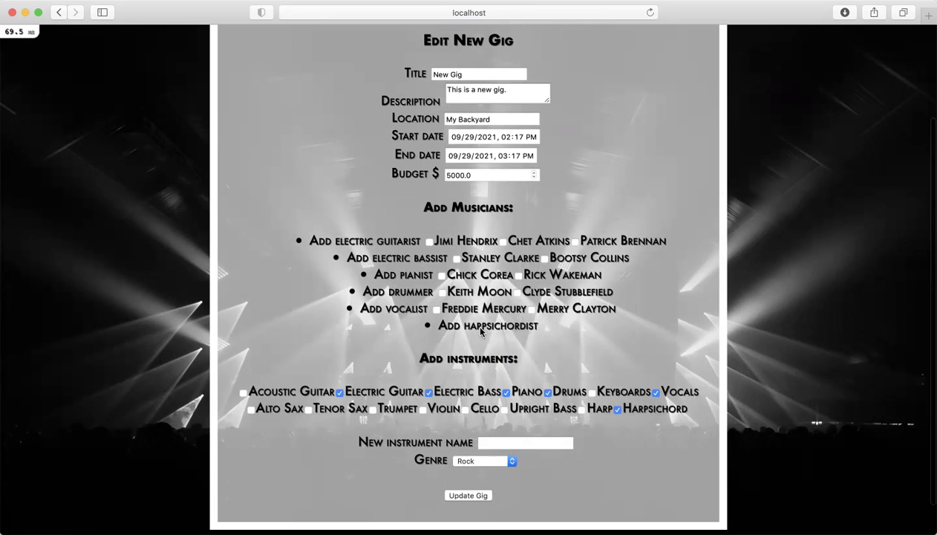
# Step: In Add Musicians, note that no harpsichordist is available and check the 5000.0 budget
pyautogui.moveTo(461, 325); pyautogui.dragTo(542, 326)
pyautogui.click(538, 321)
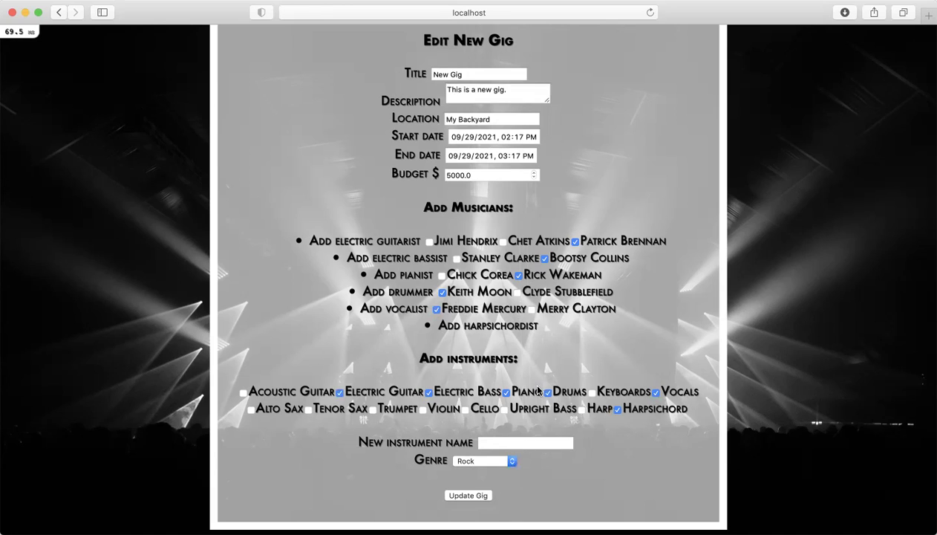
pyautogui.moveTo(489, 175); pyautogui.dragTo(437, 172)
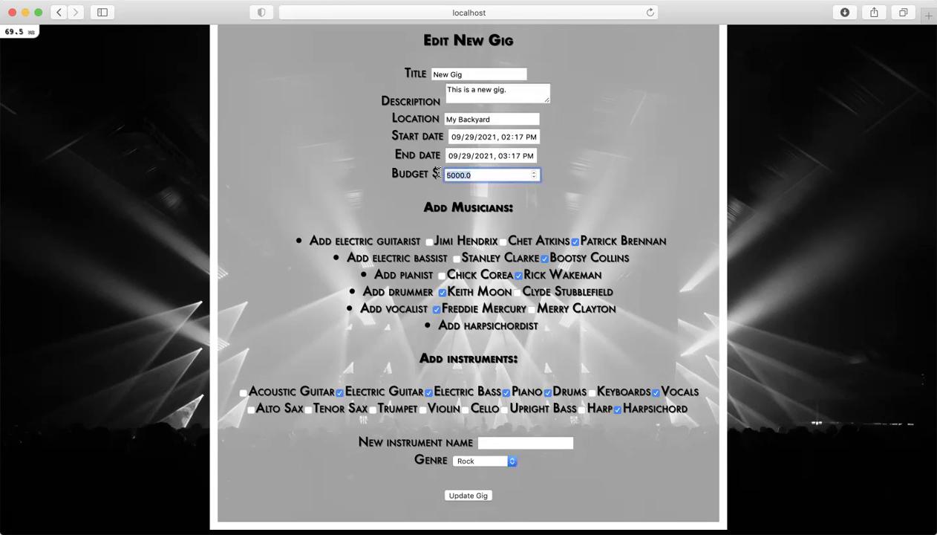
pyautogui.click(575, 193)
# Step: Update New Gig with the five musicians and check the $3499.0 current budget
pyautogui.click(465, 496)
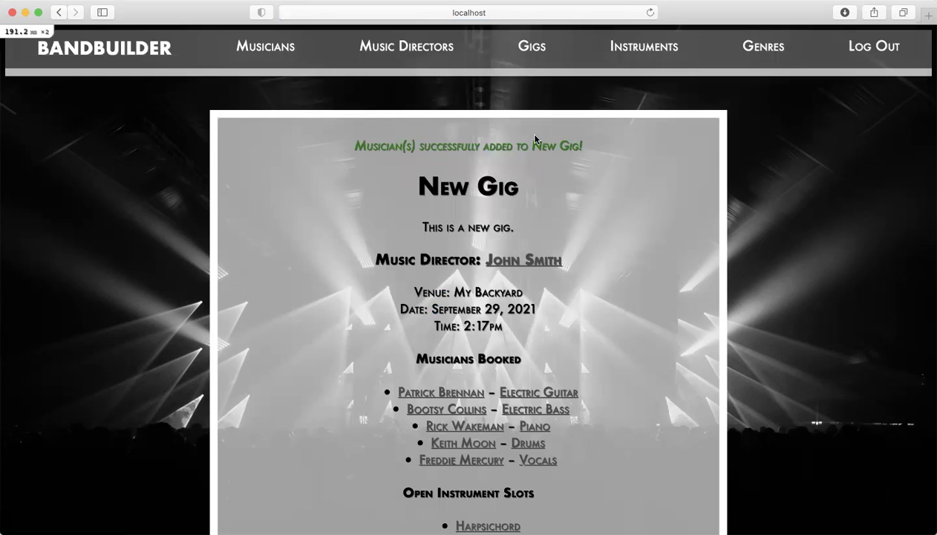
pyautogui.scroll(-5, 535, 141)
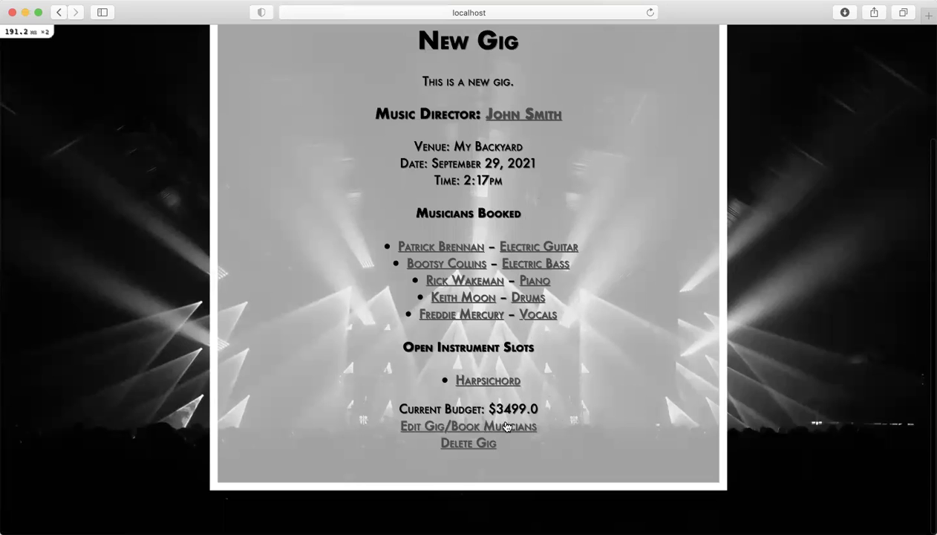
pyautogui.moveTo(491, 410); pyautogui.dragTo(532, 409)
pyautogui.click(543, 414)
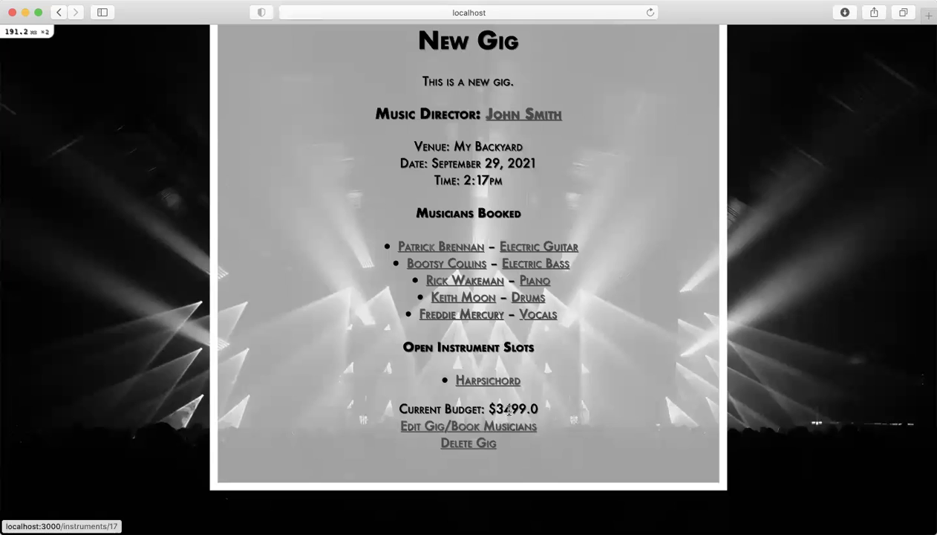
pyautogui.moveTo(493, 408); pyautogui.dragTo(521, 408)
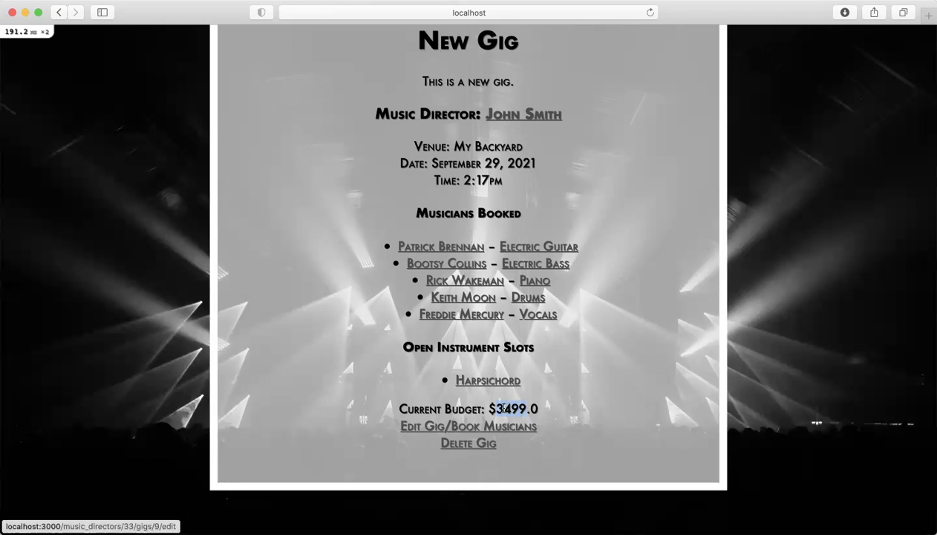
pyautogui.moveTo(491, 407); pyautogui.dragTo(556, 407)
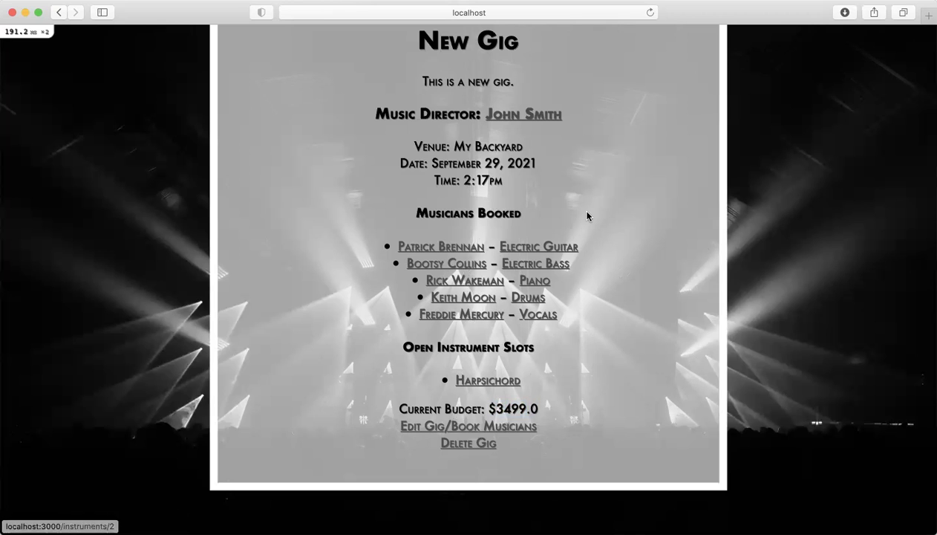
pyautogui.scroll(3, 587, 216)
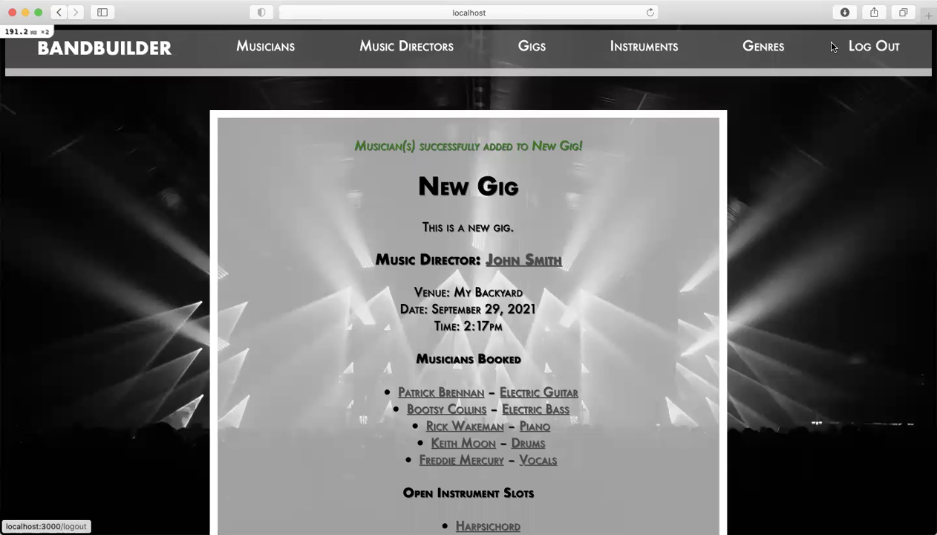
# Step: Browse the musicians list, then open the first music director's profile
pyautogui.click(259, 44)
pyautogui.scroll(-5, 462, 184)
pyautogui.scroll(-10, 462, 184)
pyautogui.scroll(15, 464, 192)
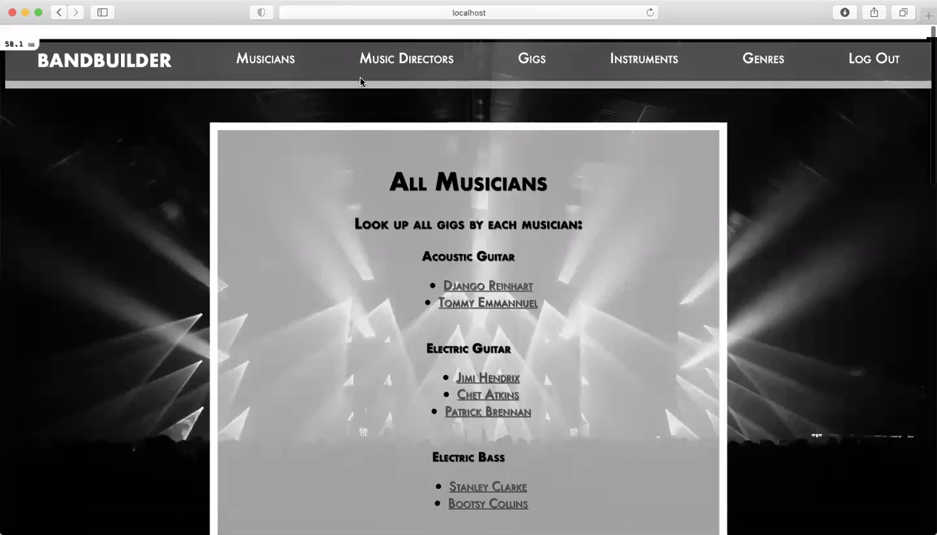
pyautogui.click(377, 47)
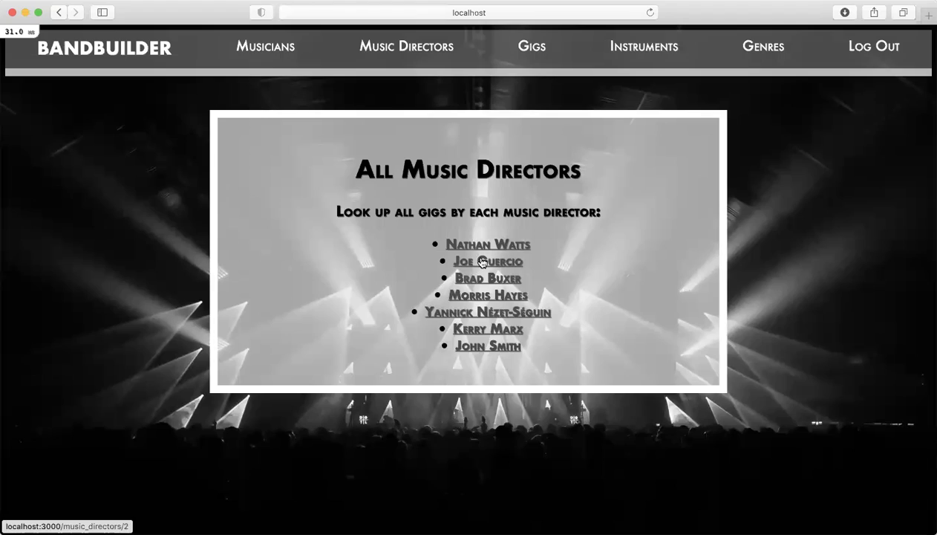
pyautogui.click(505, 243)
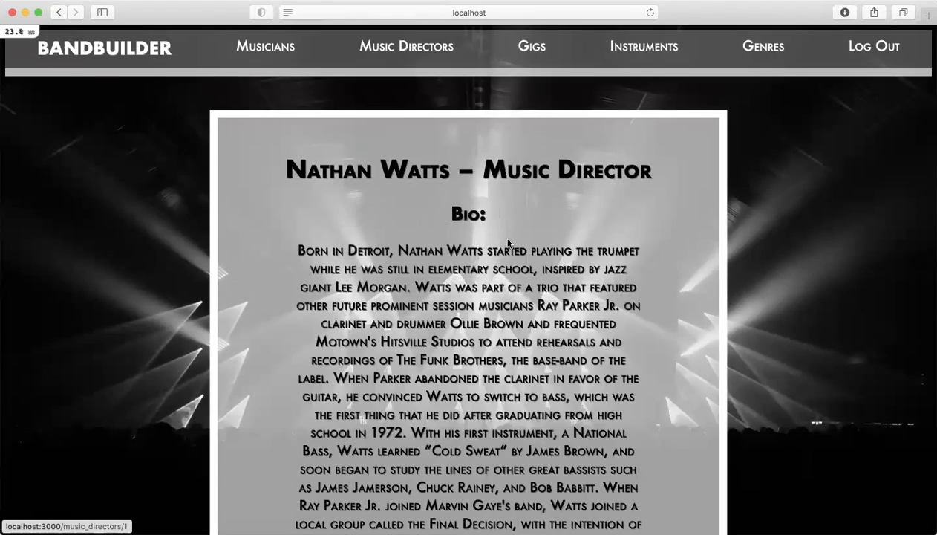
# Step: Read the director's biography and show their upcoming gigs
pyautogui.scroll(-10, 508, 243)
pyautogui.scroll(10, 497, 297)
pyautogui.scroll(-3, 491, 357)
pyautogui.scroll(-5, 491, 357)
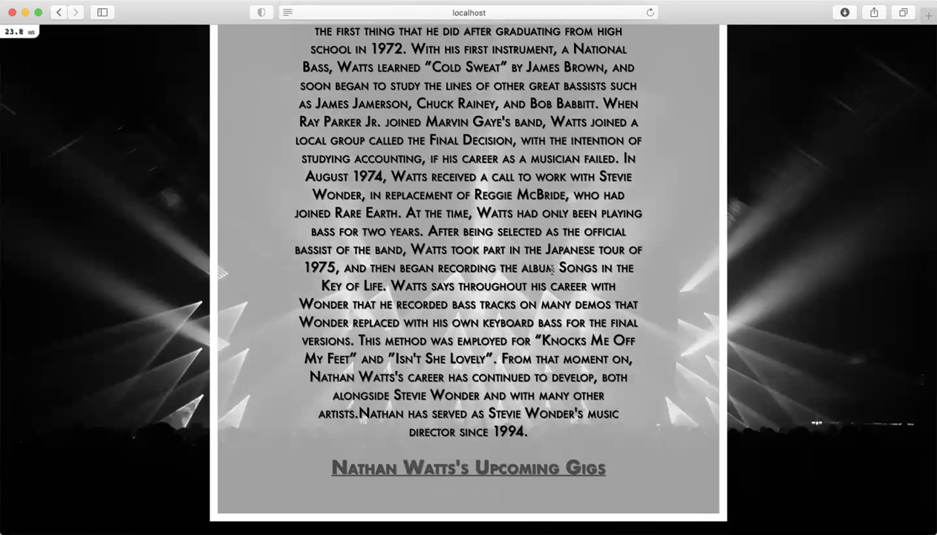
pyautogui.click(505, 478)
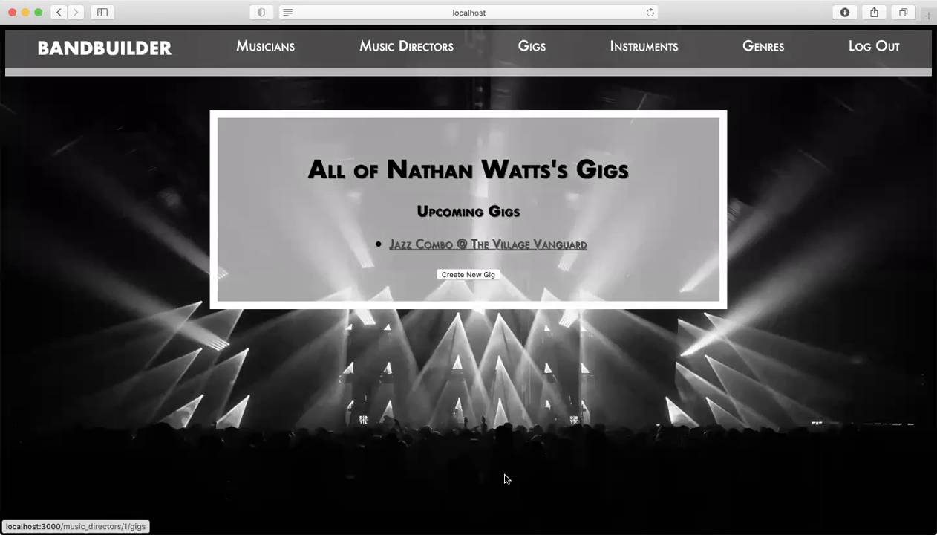
# Step: View the Jazz Combo @ The Village Vanguard gig details
pyautogui.click(525, 244)
pyautogui.scroll(-2, 525, 244)
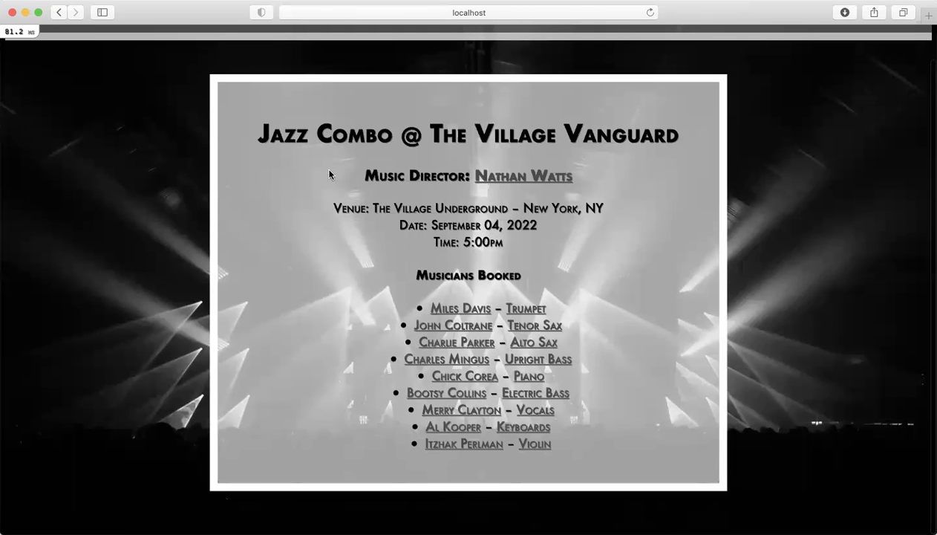
pyautogui.scroll(2, 262, 179)
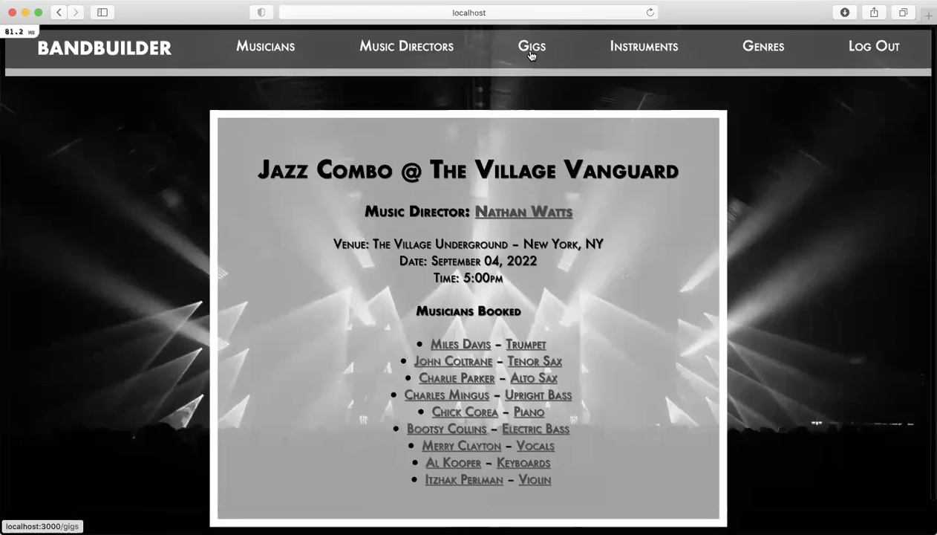
# Step: Go to All Gigs and check The Big U.S. Tour in progress
pyautogui.click(531, 49)
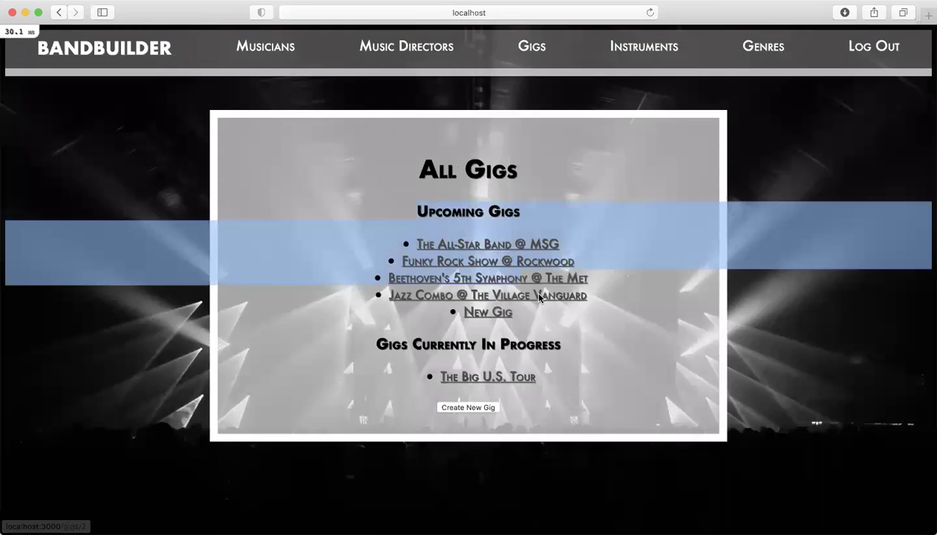
pyautogui.moveTo(536, 312); pyautogui.dragTo(561, 379)
pyautogui.click(561, 380)
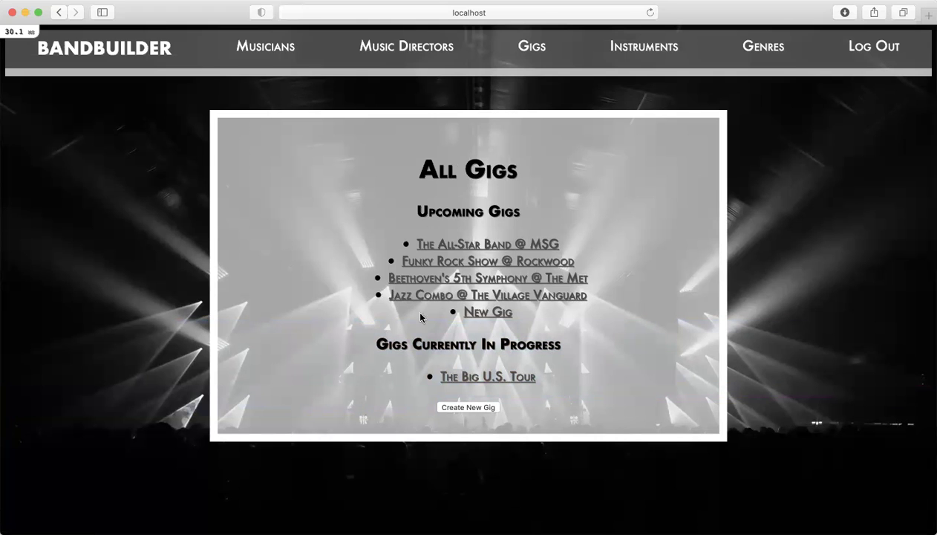
# Step: Browse Electric Guitar musicians and Rock genre gigs, then reopen New Gig from there
pyautogui.click(638, 50)
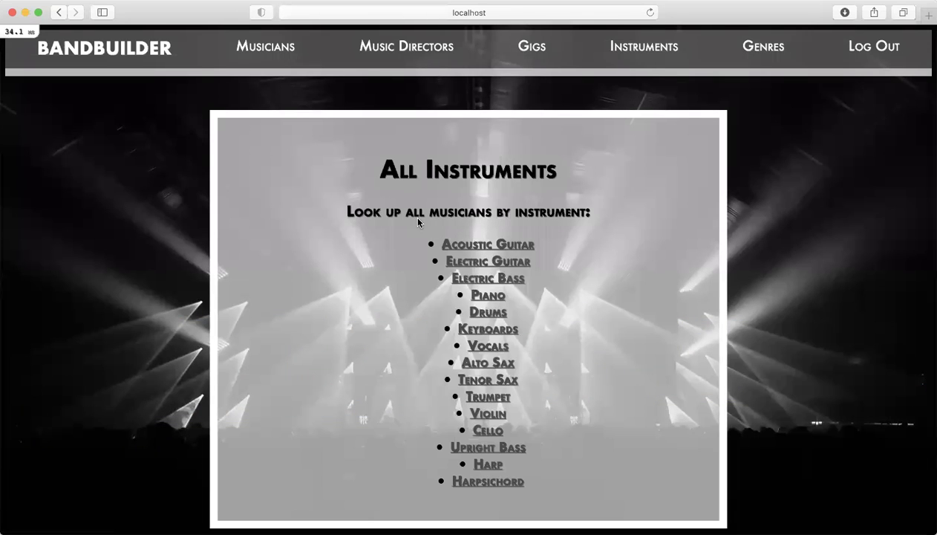
pyautogui.click(480, 264)
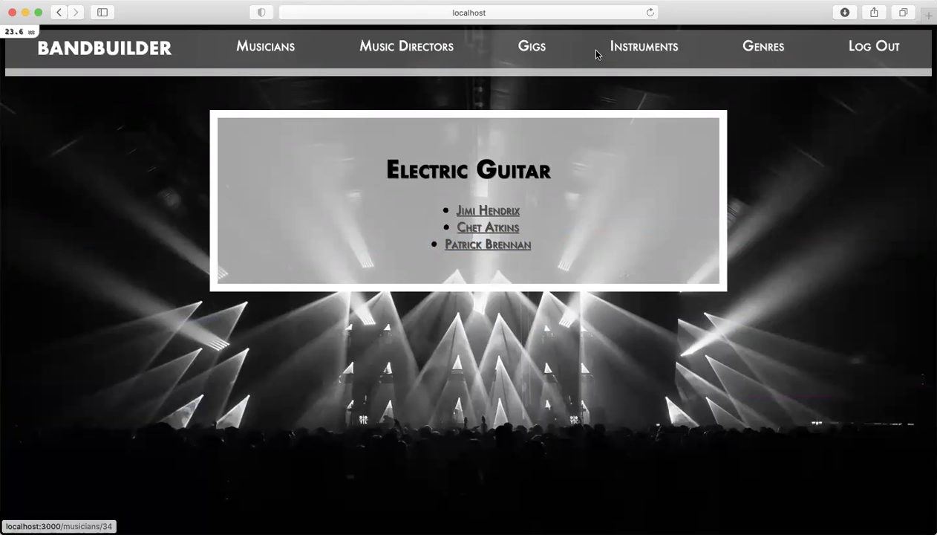
pyautogui.click(764, 52)
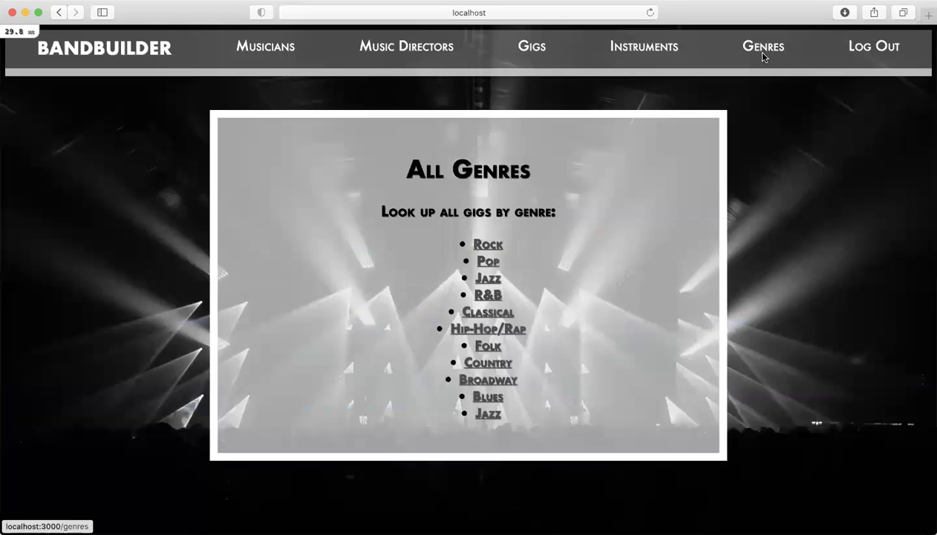
pyautogui.click(482, 251)
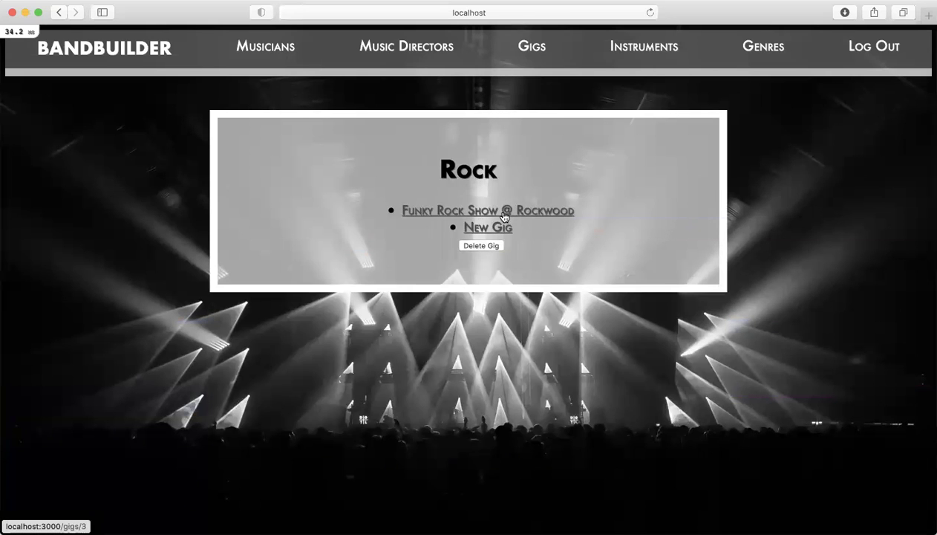
pyautogui.click(503, 230)
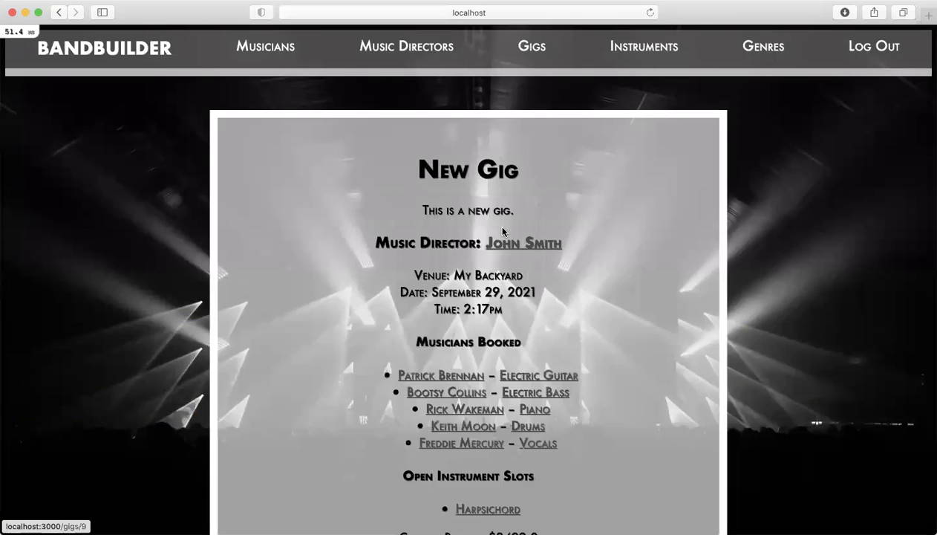
pyautogui.scroll(-3, 507, 208)
pyautogui.scroll(3, 512, 210)
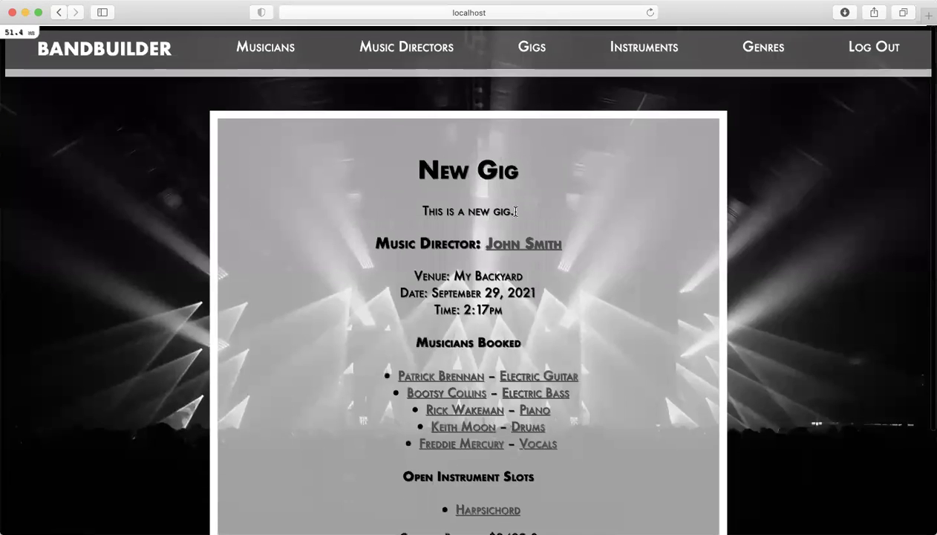